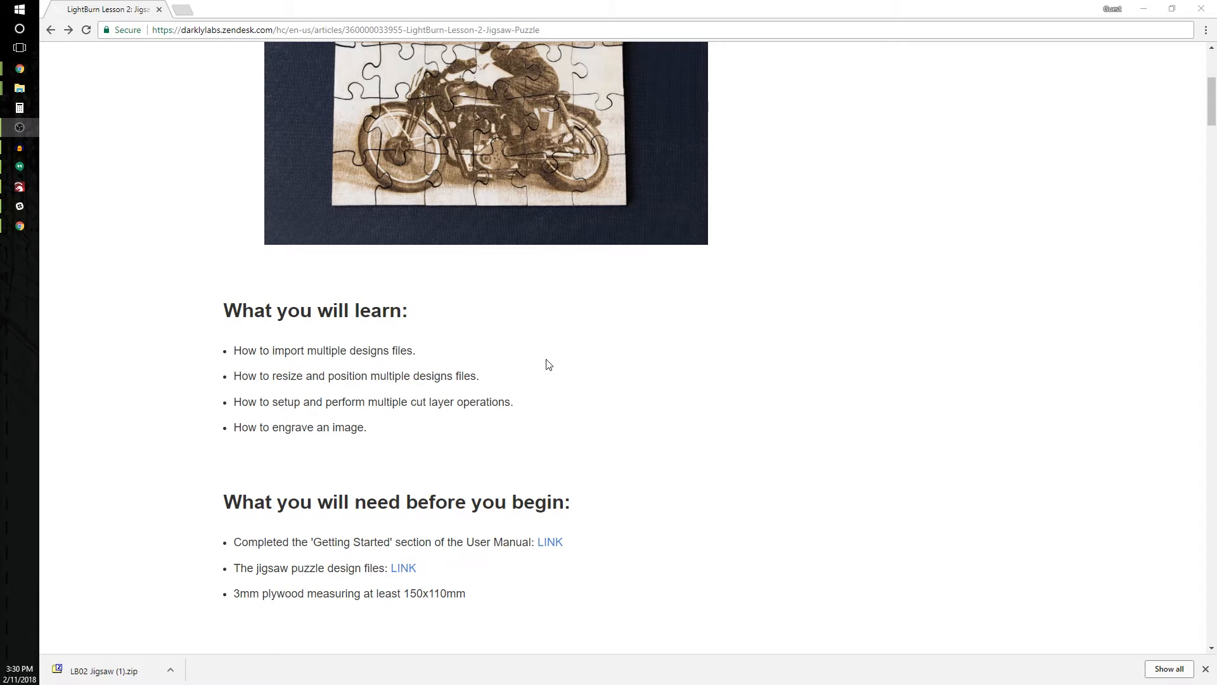
# Check the lesson page through Step 1, switch to LightBurn and import the LB02-Jigsaw and LB02-Motorcycle files.
pyautogui.scroll(-3, 498, 384)
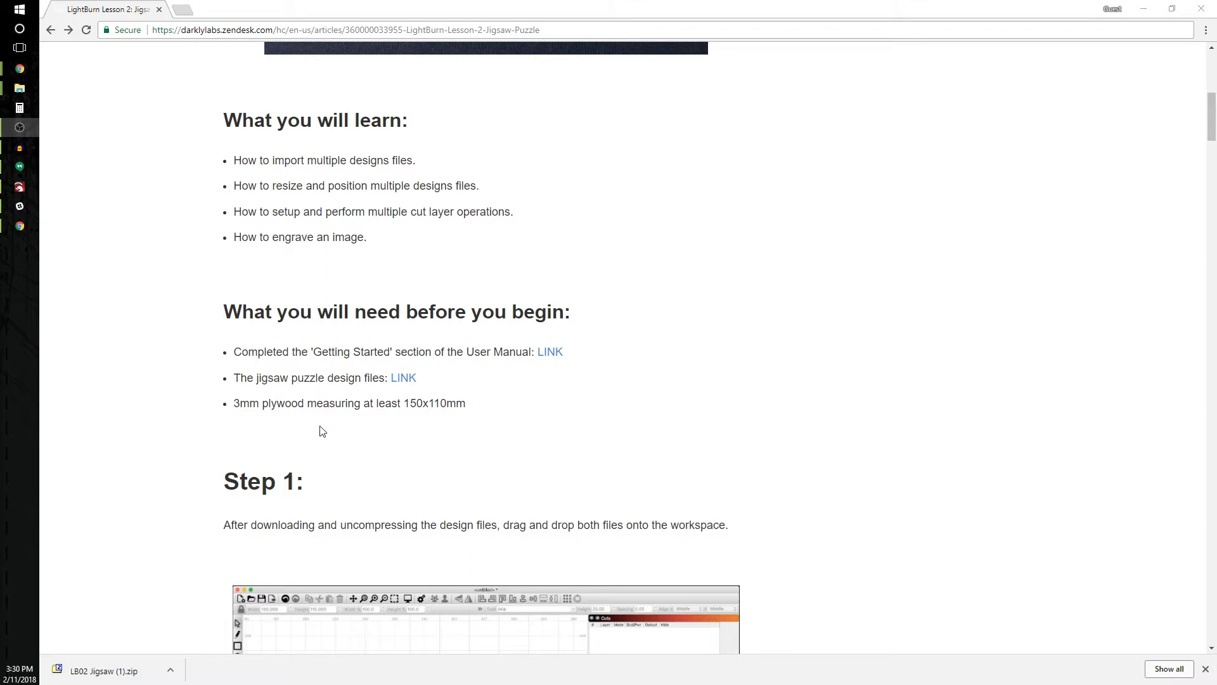
pyautogui.scroll(-2, 323, 431)
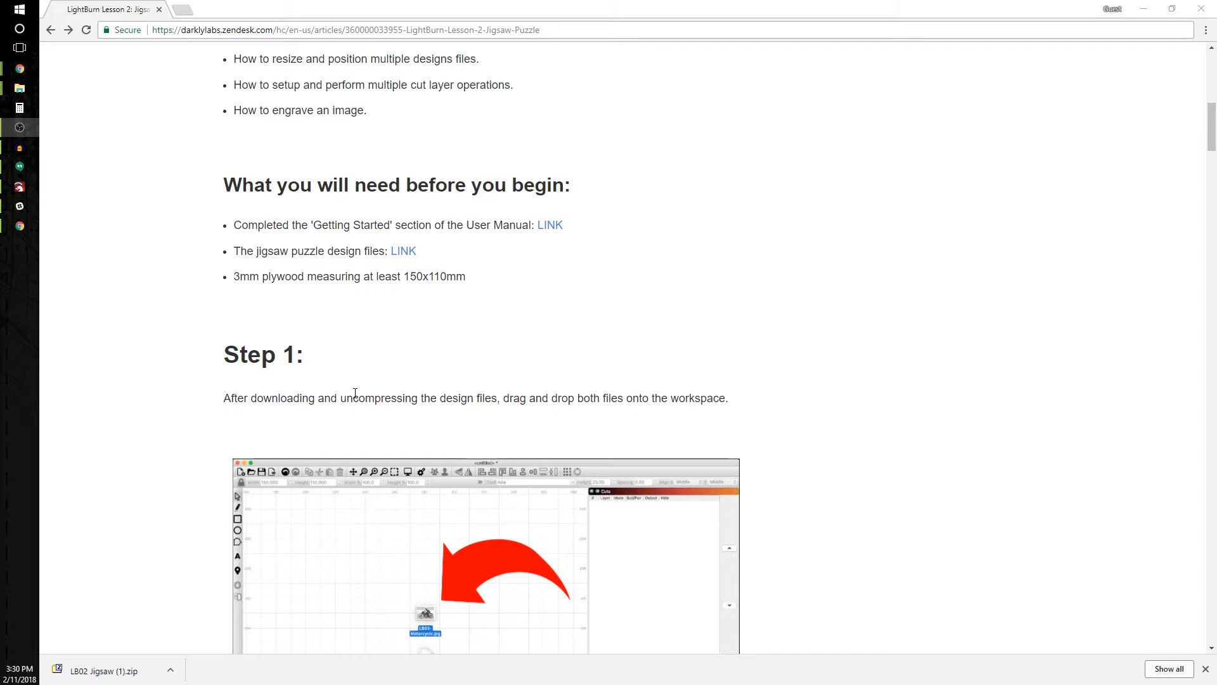
pyautogui.scroll(-4, 339, 397)
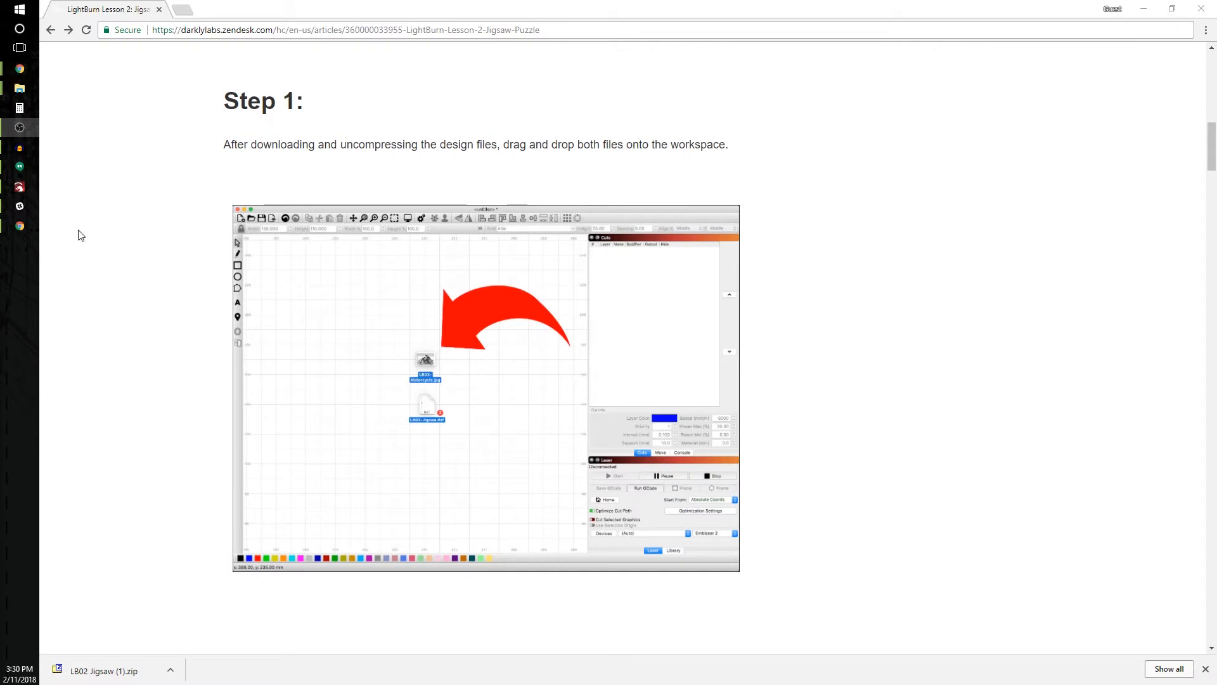
pyautogui.click(26, 189)
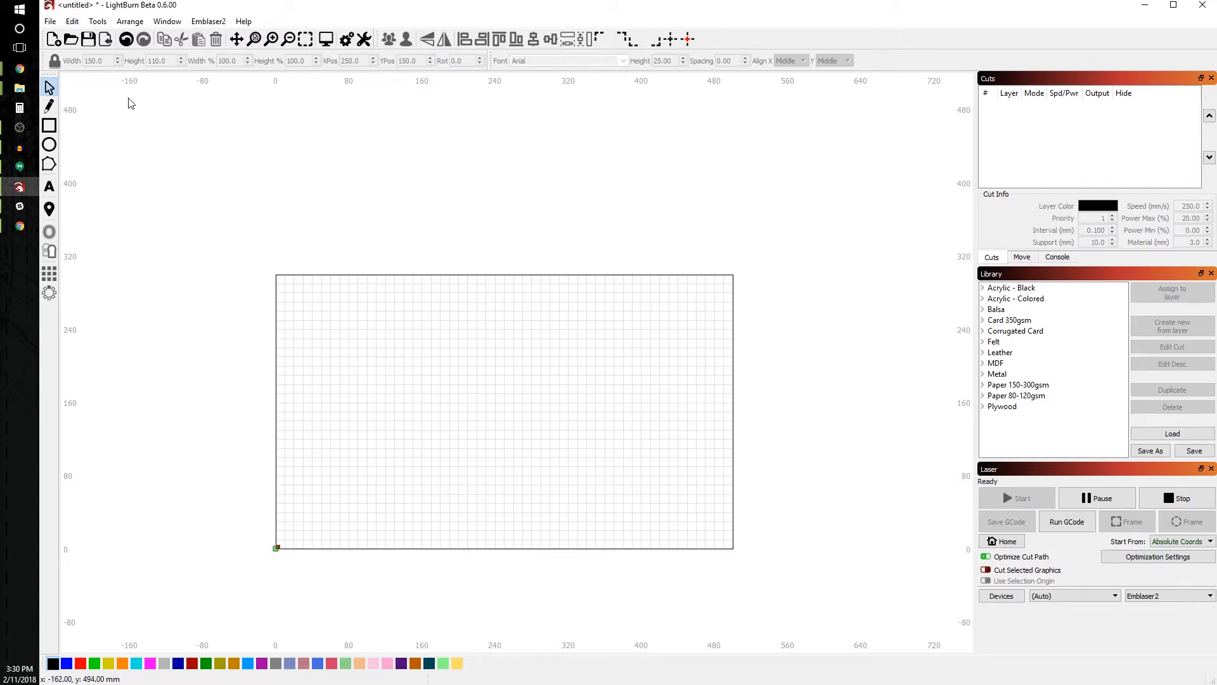
pyautogui.click(105, 42)
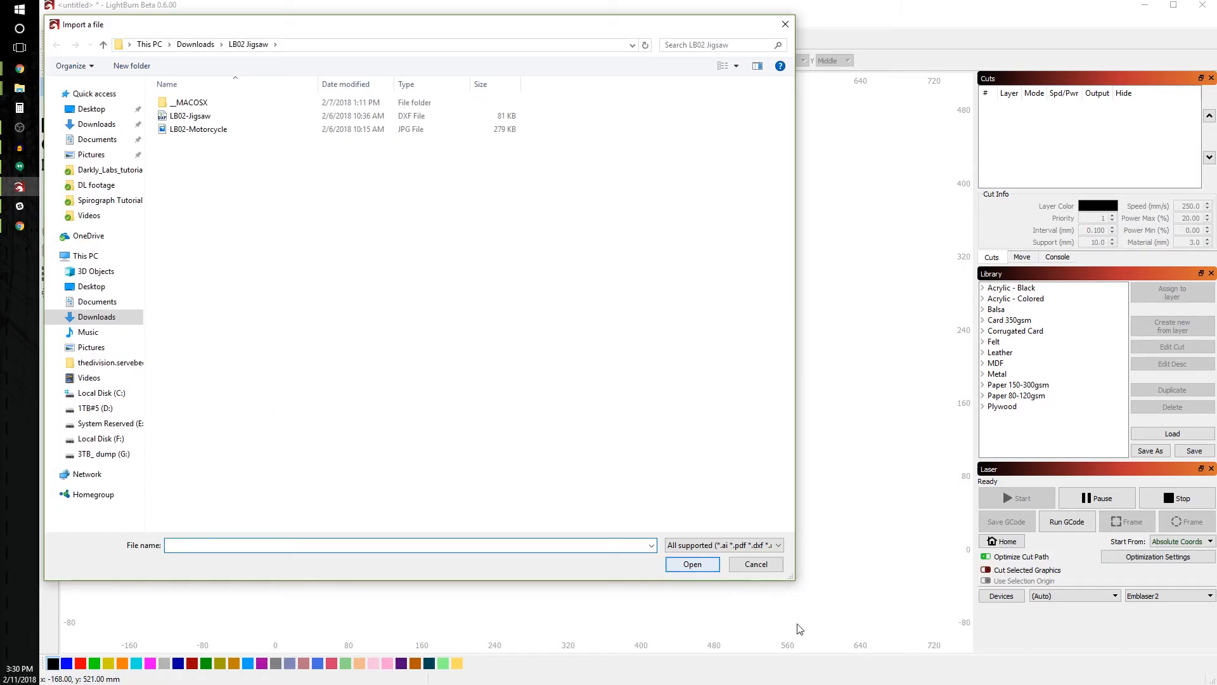
pyautogui.click(192, 117)
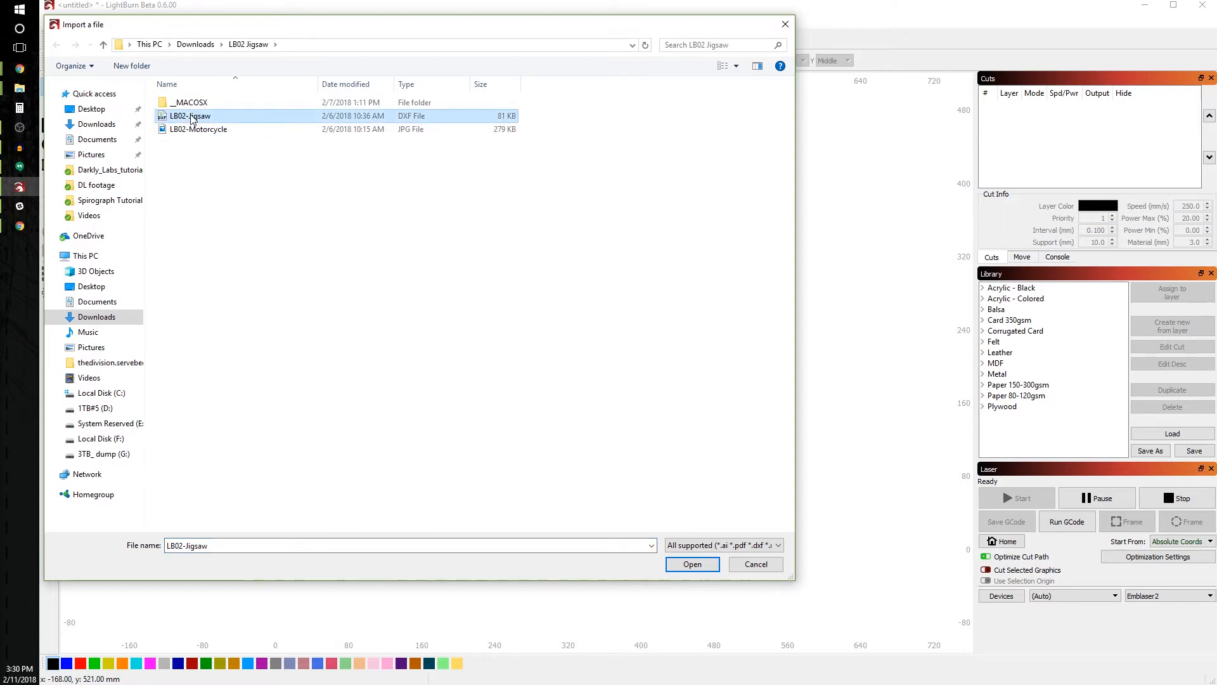
pyautogui.keyDown('shift'); pyautogui.click(198, 130); pyautogui.keyUp('shift')
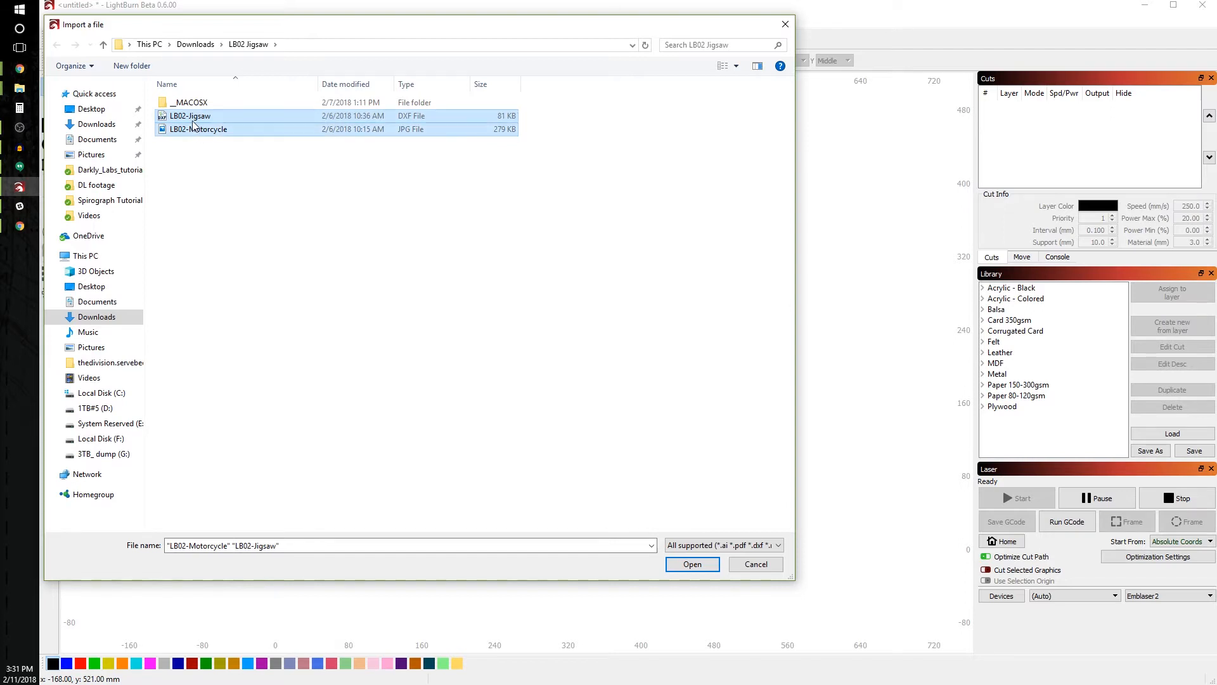
pyautogui.moveTo(224, 151); pyautogui.dragTo(190, 116)
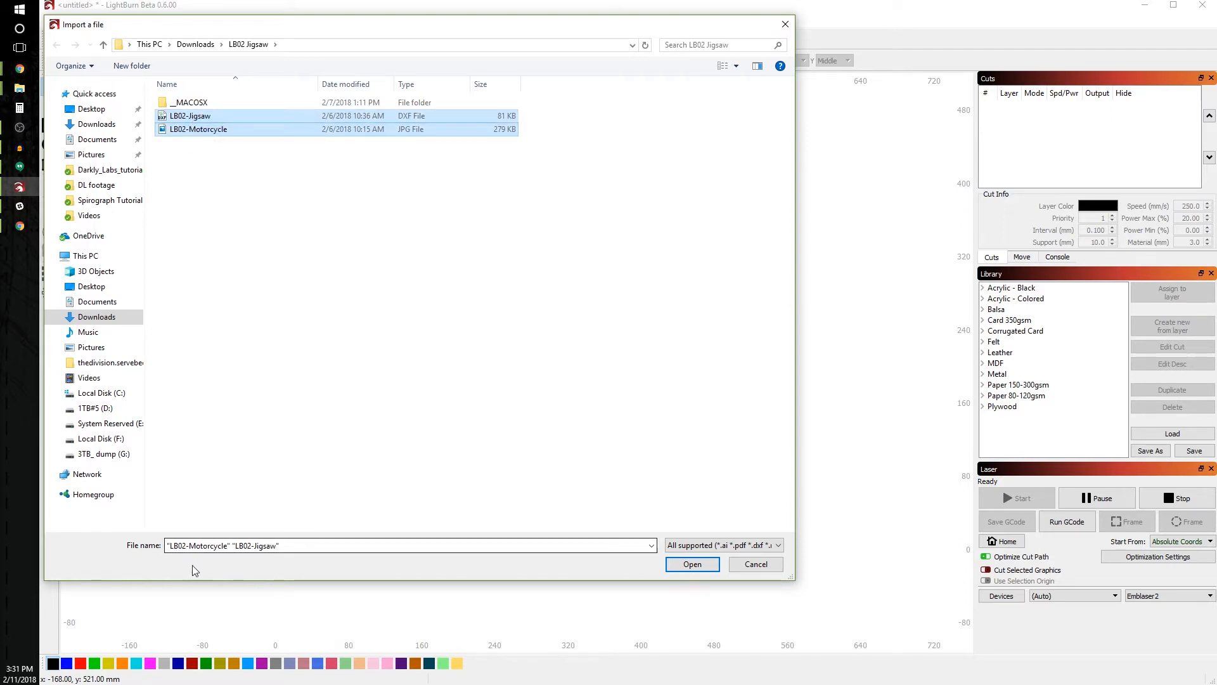
pyautogui.click(694, 566)
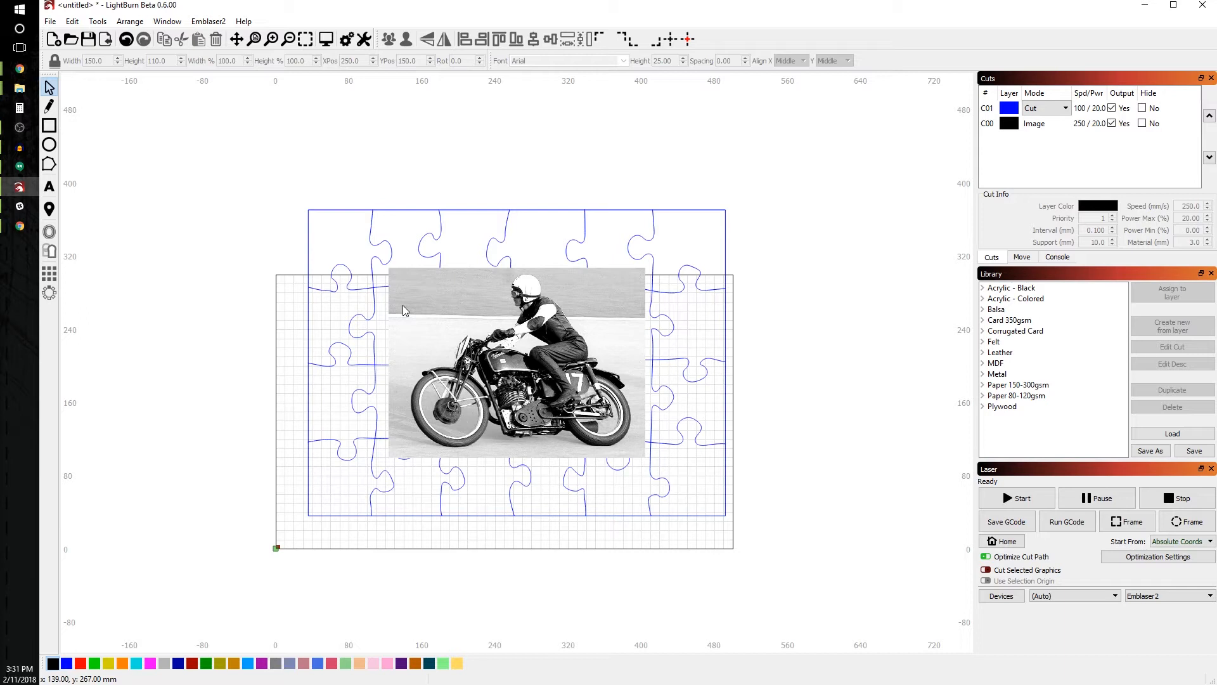
# Select the jigsaw outline and motorcycle picture together and scale them proportionally to a height of 110 mm.
pyautogui.moveTo(285, 197); pyautogui.dragTo(760, 582)
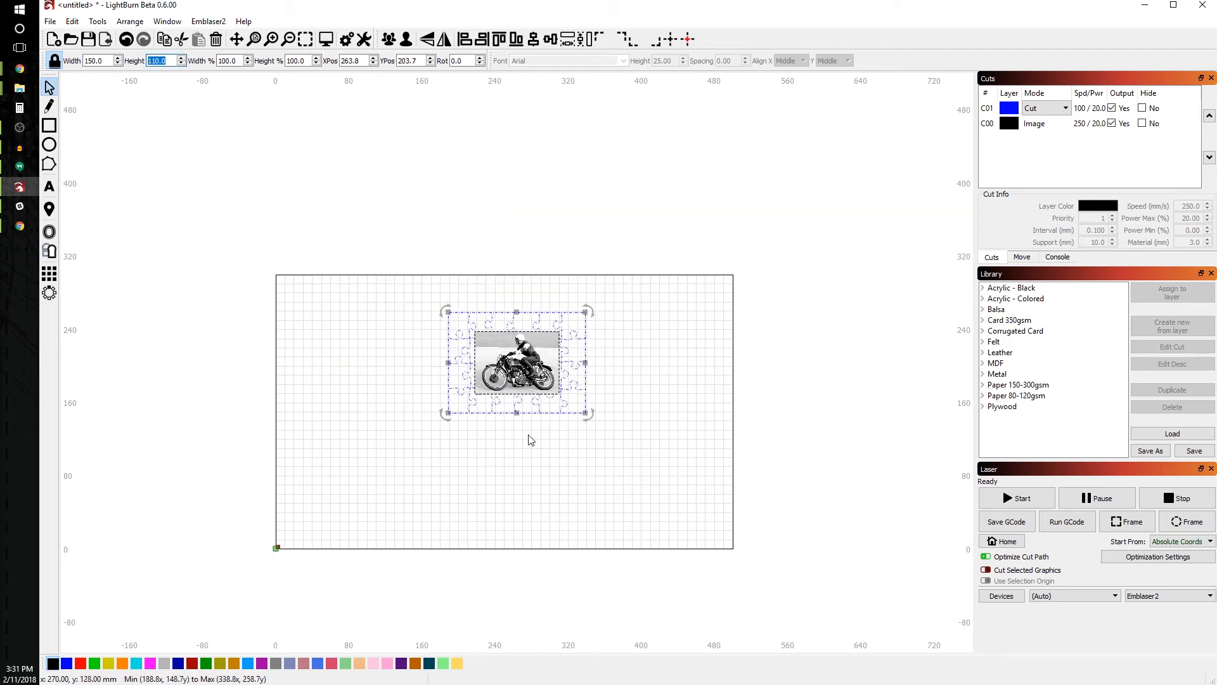
pyautogui.scroll(4, 539, 425)
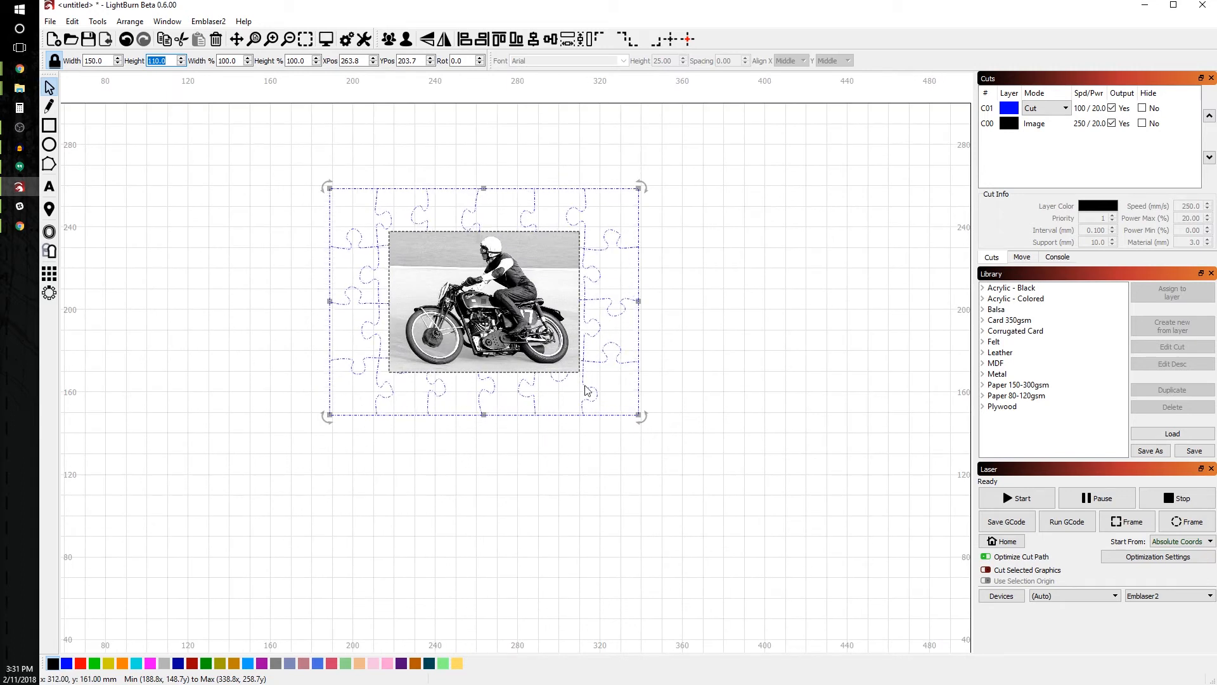
pyautogui.click(534, 463)
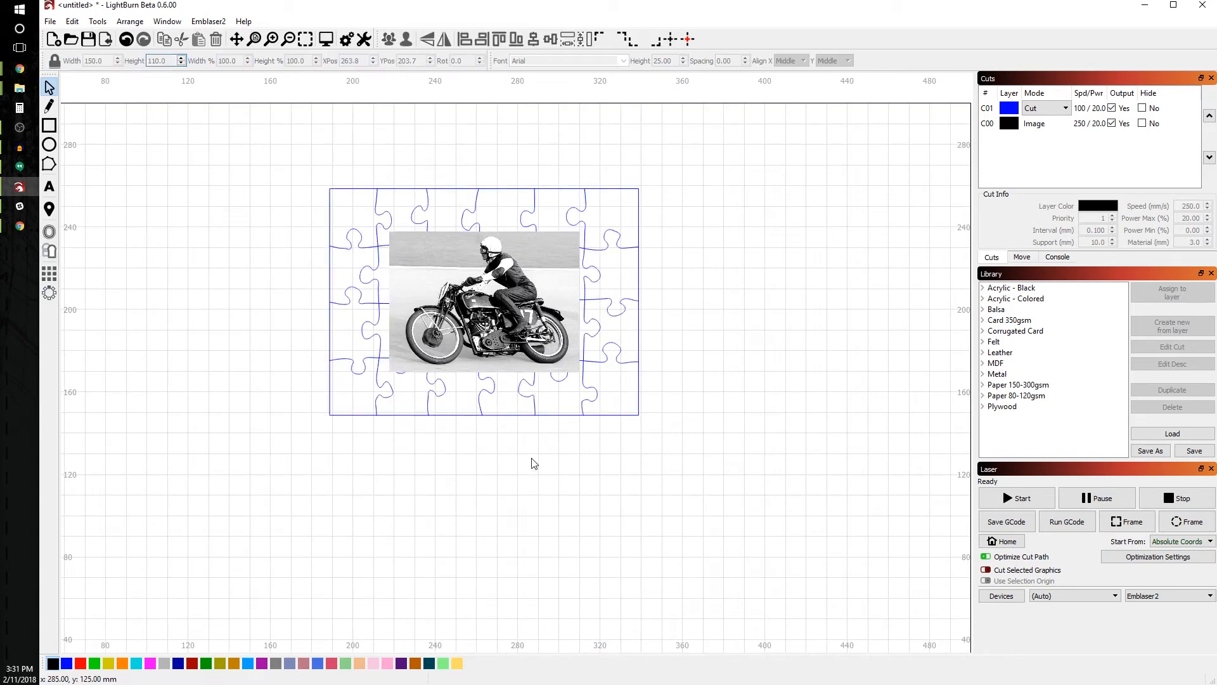
# Scale only the motorcycle picture proportionally to a height of 110 mm.
pyautogui.click(514, 373)
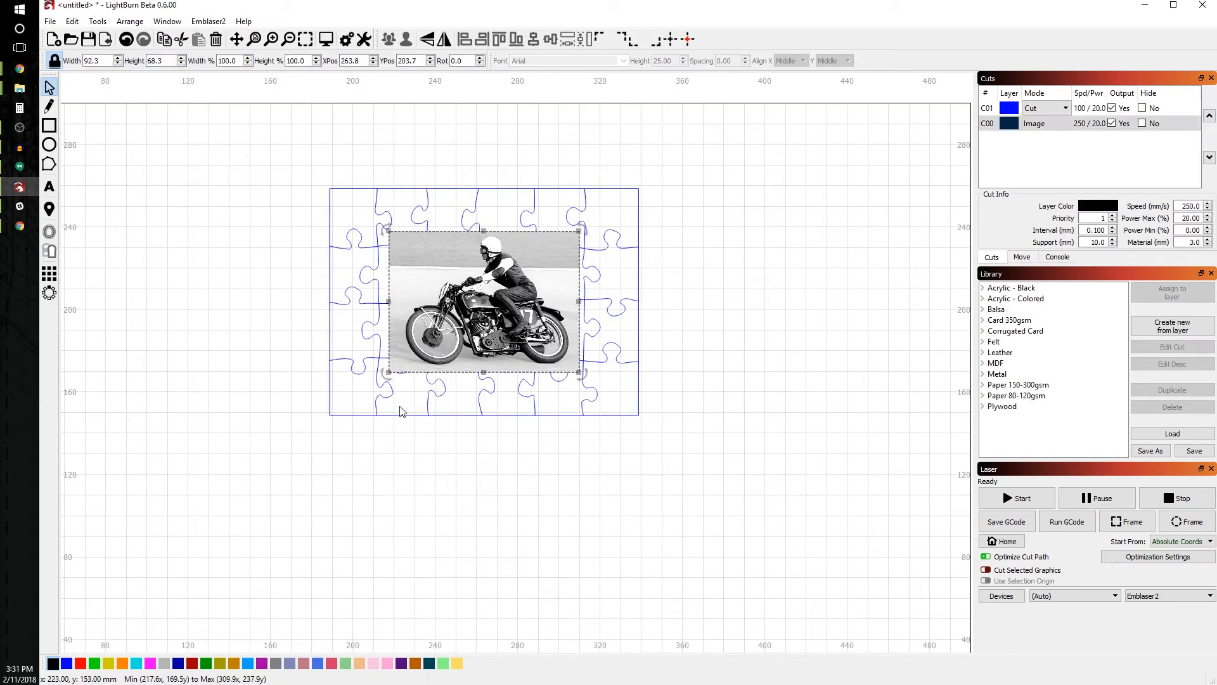
pyautogui.doubleClick(165, 60)
pyautogui.write('11')
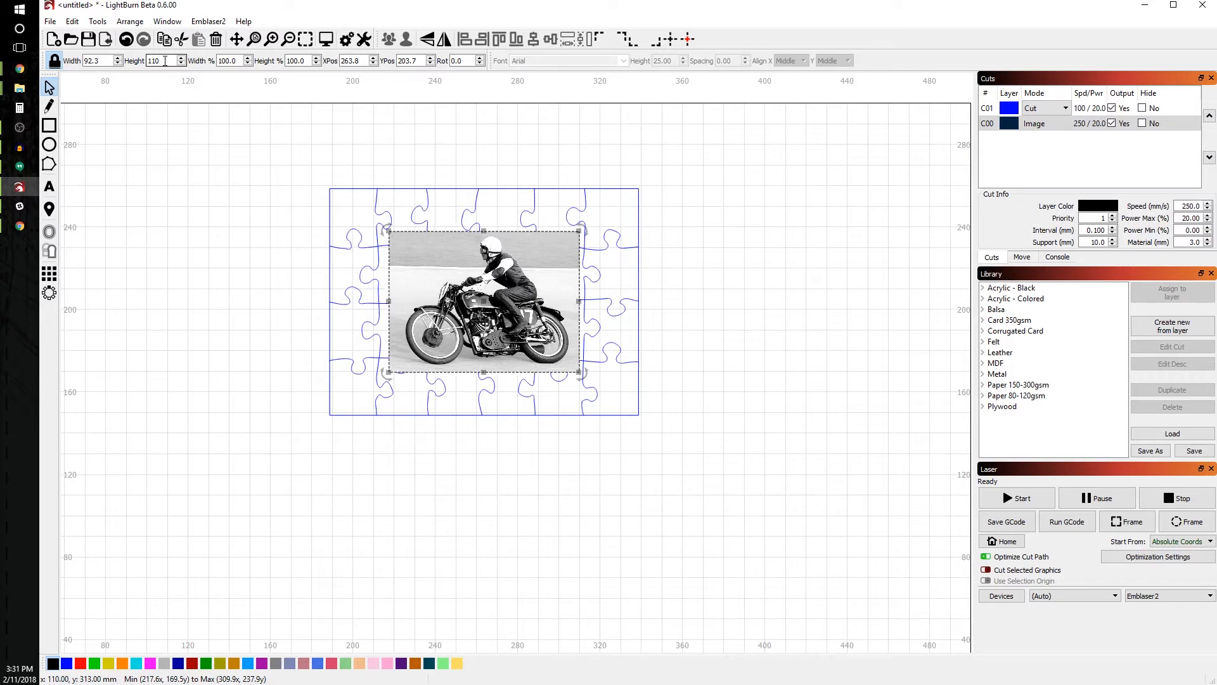
pyautogui.write('0')
pyautogui.press('Return')
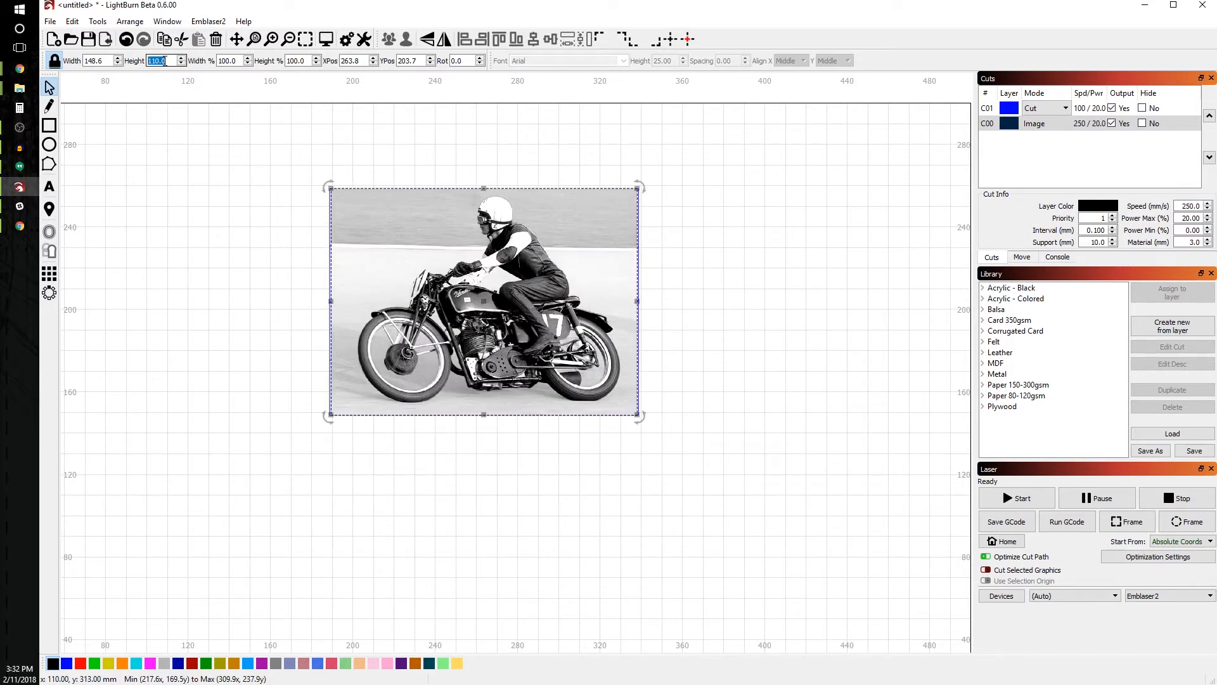
pyautogui.scroll(-2, 429, 443)
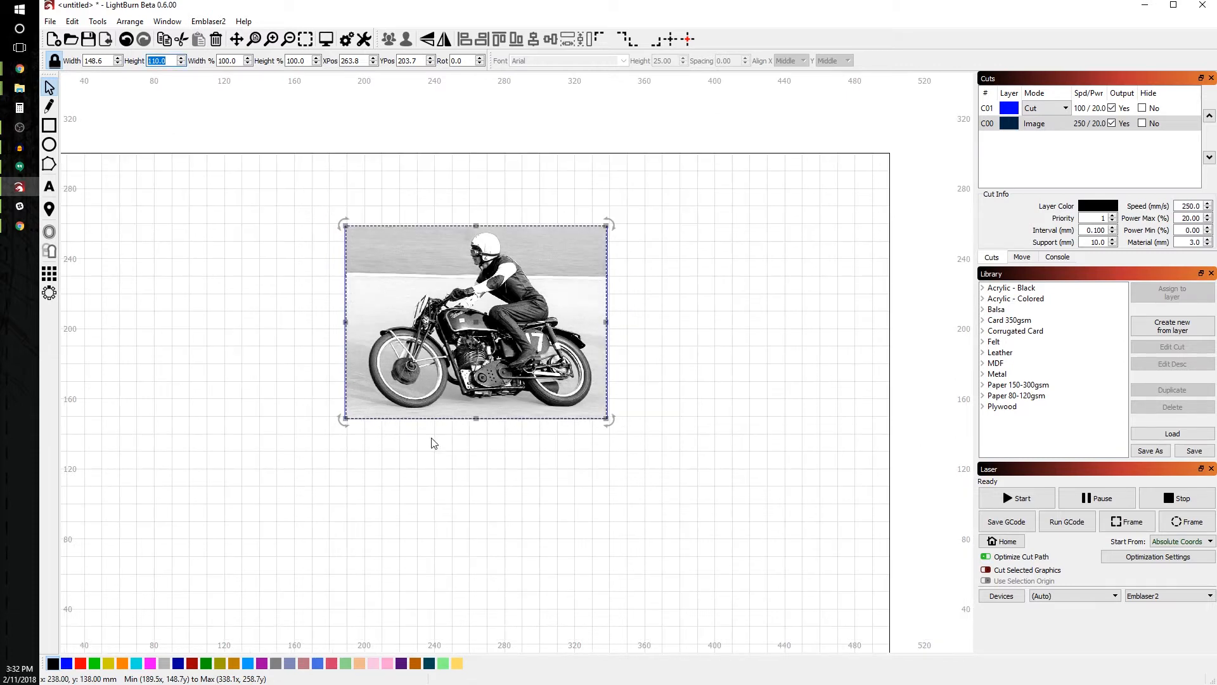
# Undo the height changes made to the motorcycle picture and the jigsaw outline.
pyautogui.hotkey('ctrl', 'z')
pyautogui.hotkey('ctrl', 'z')
pyautogui.hotkey('ctrl', 'z')
pyautogui.scroll(-1, 424, 460)
pyautogui.hotkey('ctrl', 'z')
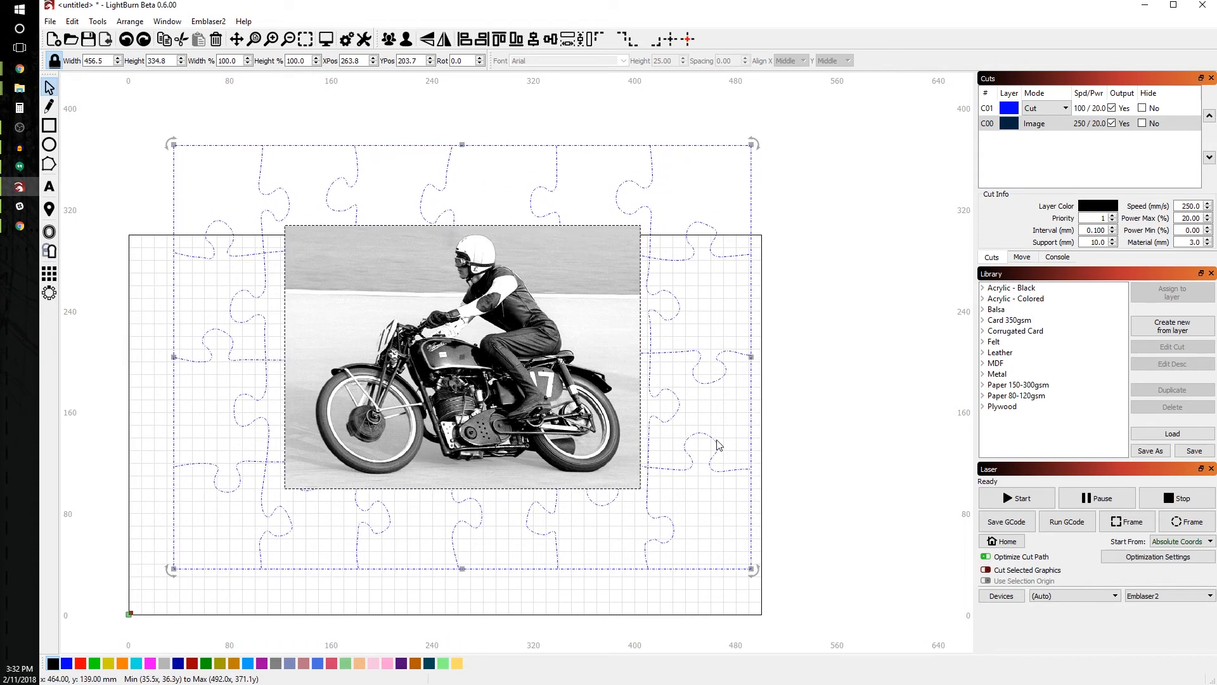
# Move the motorcycle picture off the jigsaw outline to an empty area right of the work bed.
pyautogui.click(810, 274)
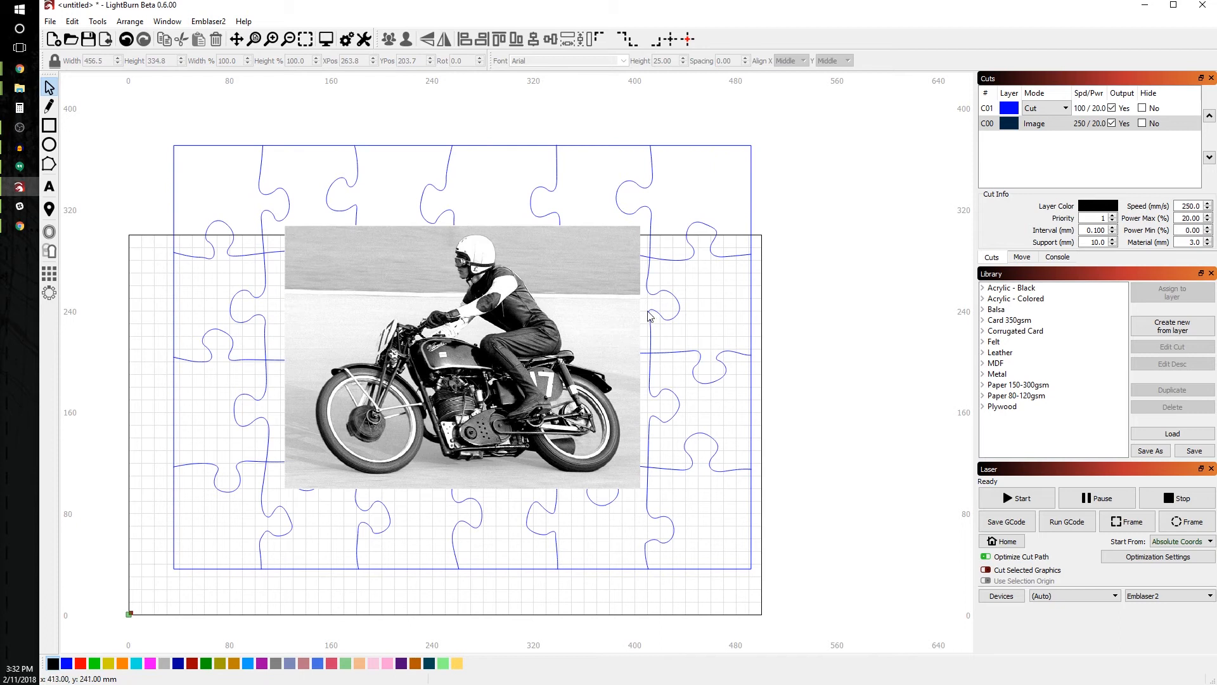
pyautogui.moveTo(587, 333); pyautogui.dragTo(970, 377)
pyautogui.scroll(-3, 521, 459)
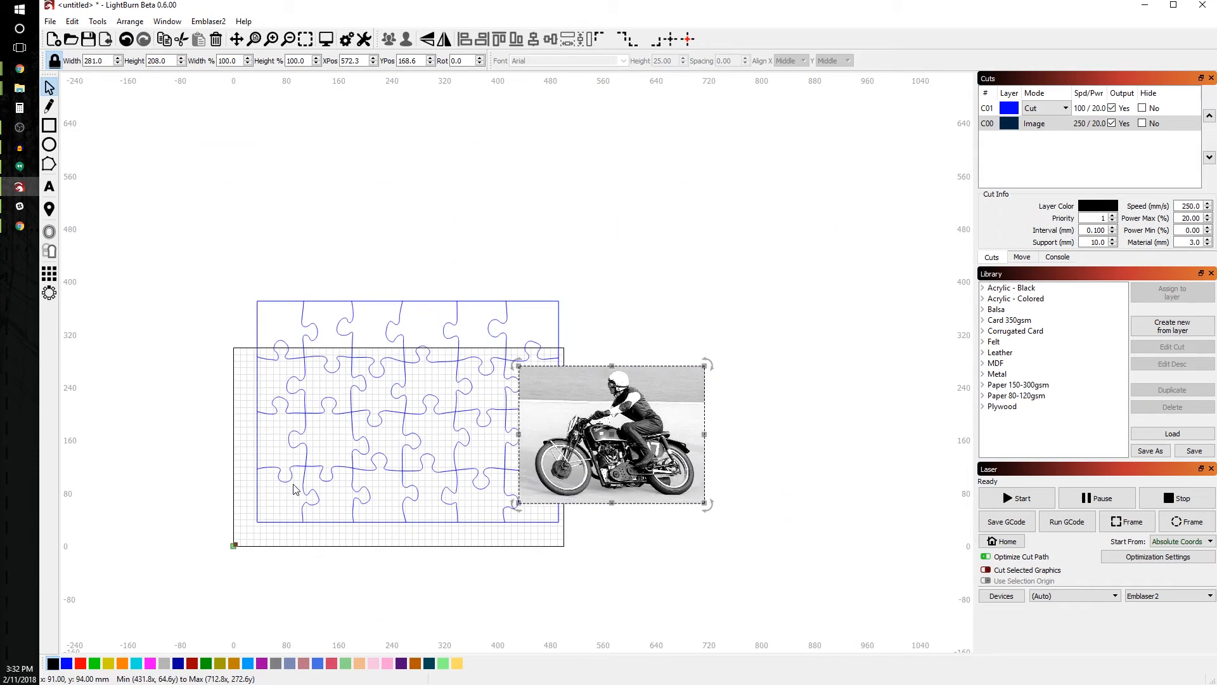
pyautogui.moveTo(521, 459); pyautogui.dragTo(580, 372)
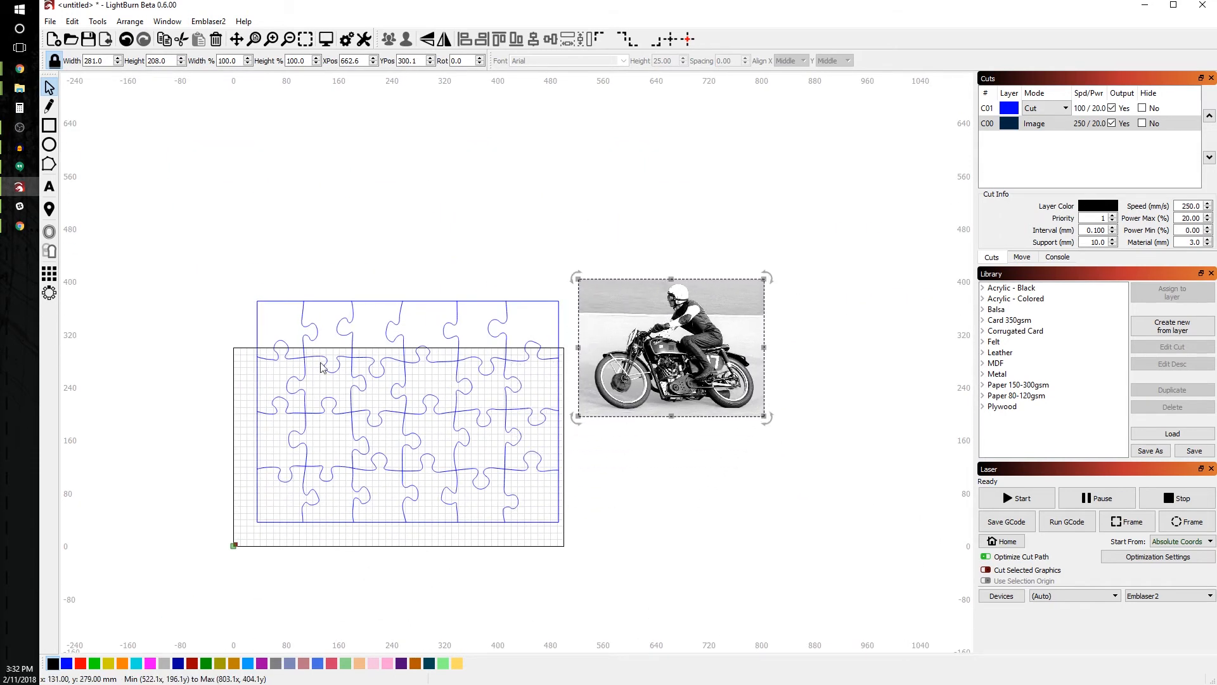
# Scale the jigsaw outline proportionally to a height of 110 mm.
pyautogui.click(539, 572)
pyautogui.moveTo(568, 562); pyautogui.dragTo(238, 274)
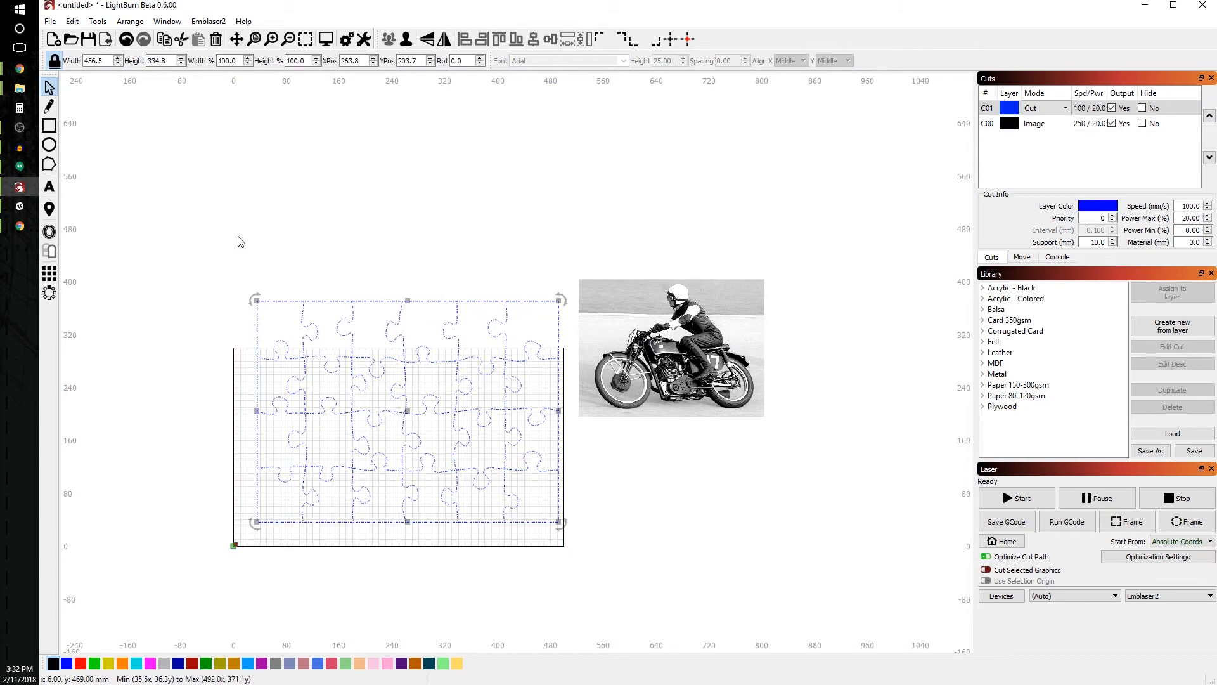
pyautogui.doubleClick(164, 60)
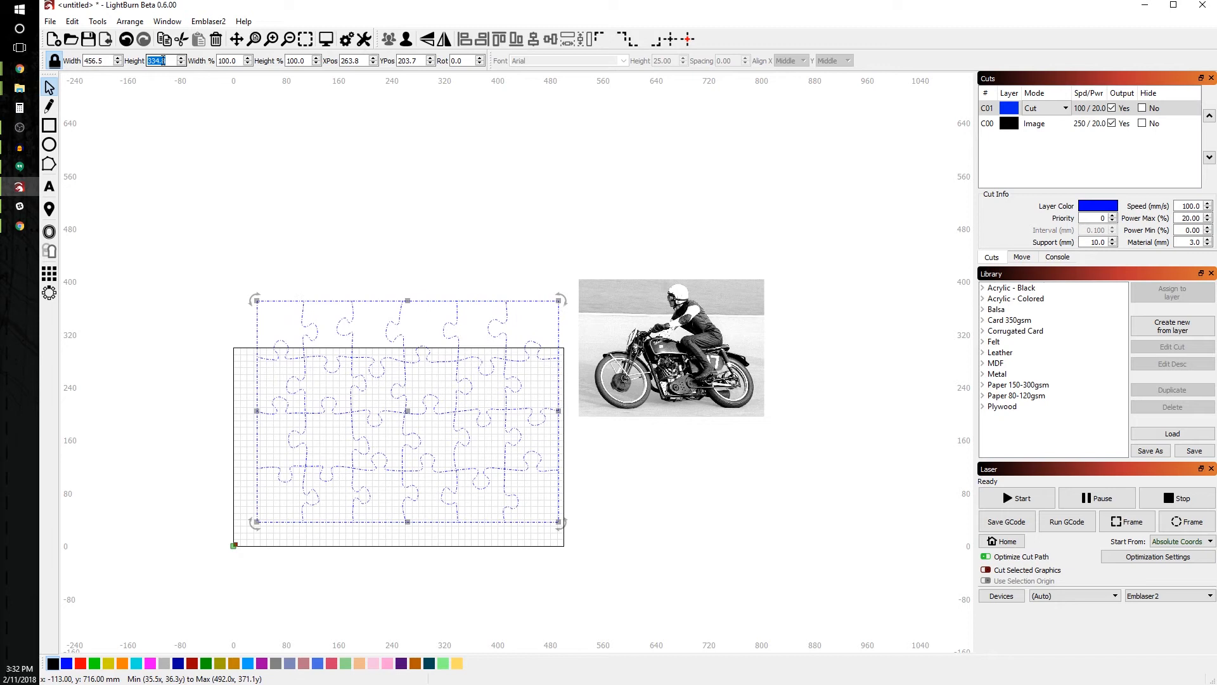
pyautogui.write('110')
pyautogui.press('Return')
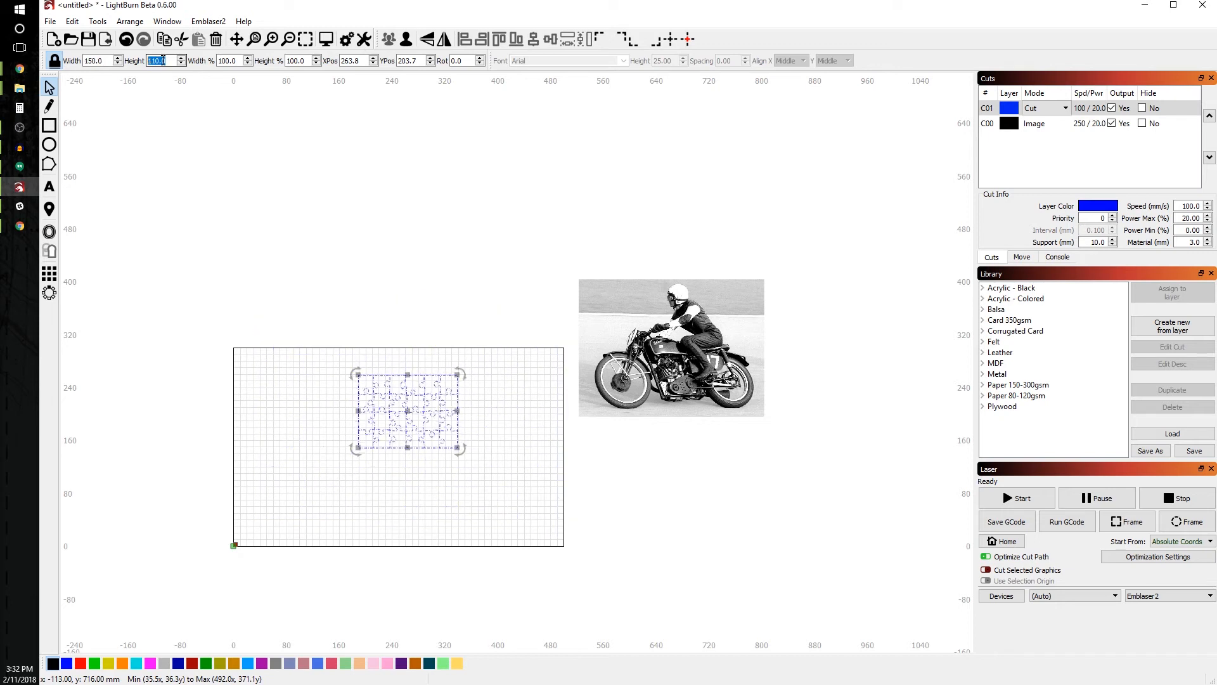
# Set the height of the separated motorcycle picture to 110 mm, keeping its proportions.
pyautogui.click(462, 218)
pyautogui.moveTo(552, 238); pyautogui.dragTo(781, 450)
pyautogui.doubleClick(156, 60)
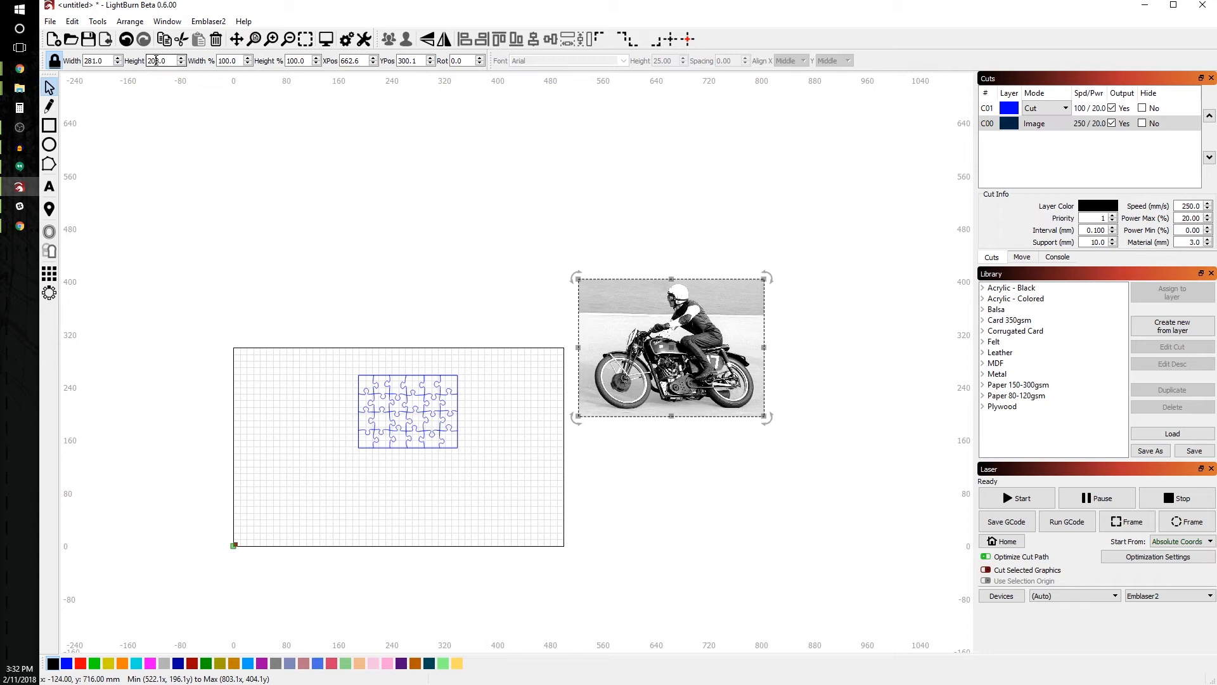
pyautogui.write('110')
pyautogui.press('Return')
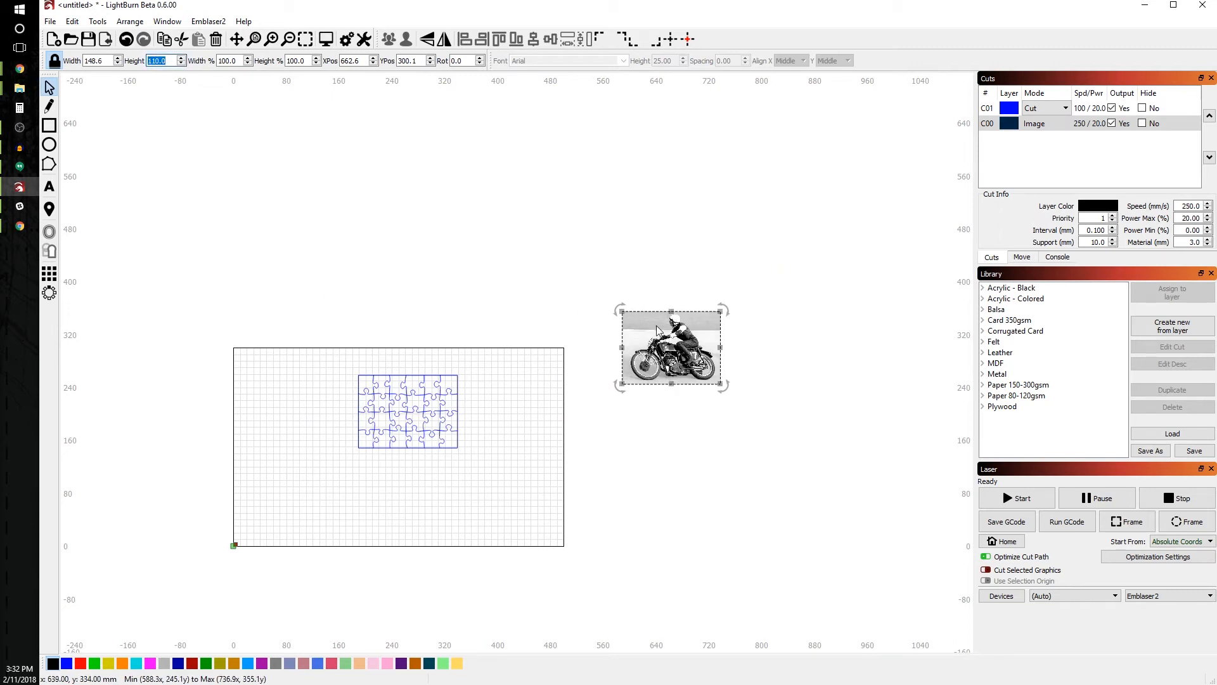
# Align the jigsaw outline and motorcycle picture along their left edges and their top edges.
pyautogui.click(787, 457)
pyautogui.moveTo(783, 549); pyautogui.dragTo(301, 268)
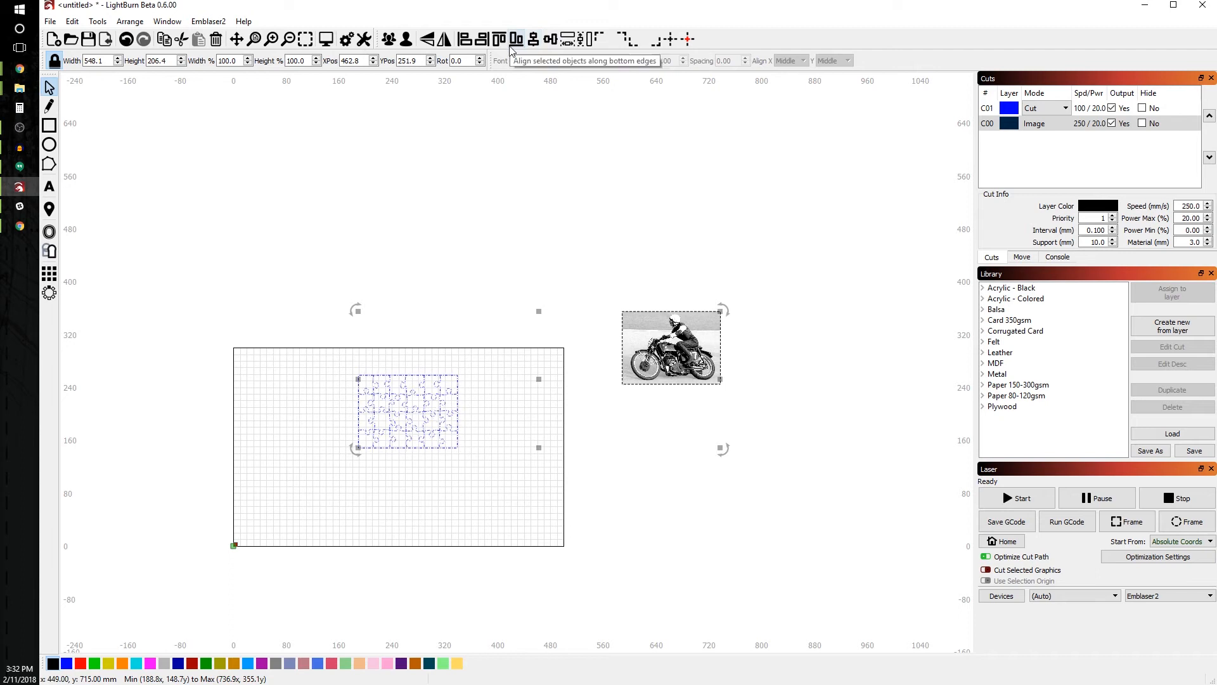
pyautogui.click(468, 40)
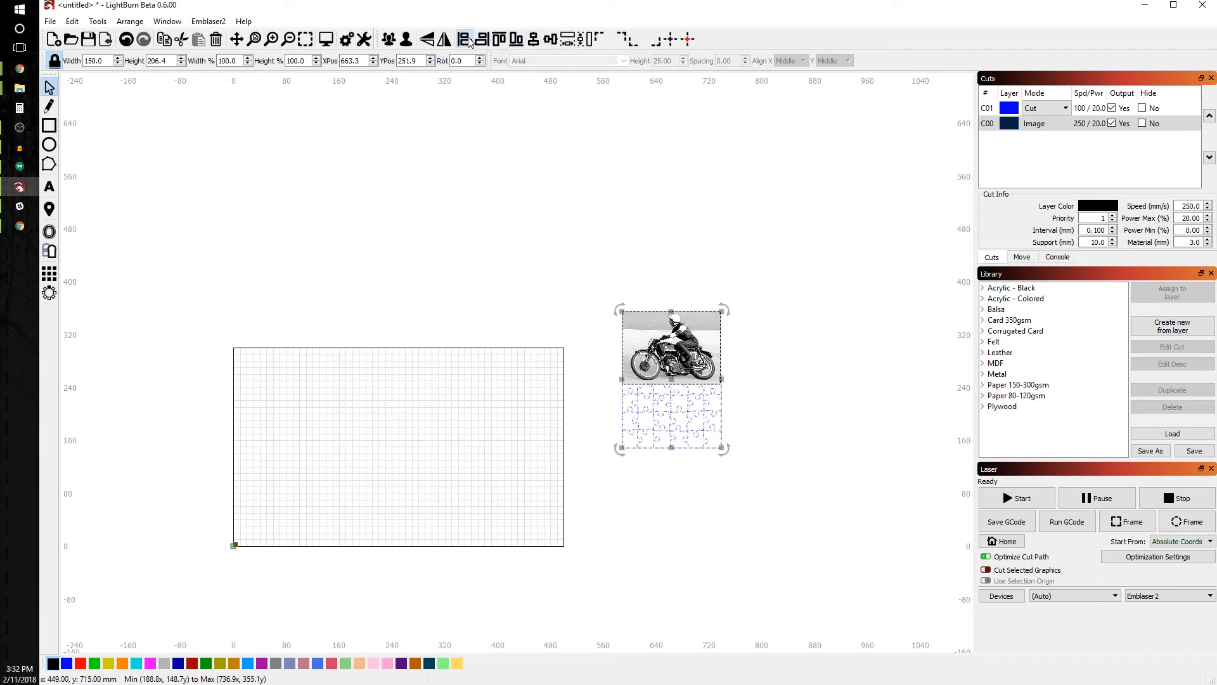
pyautogui.click(499, 40)
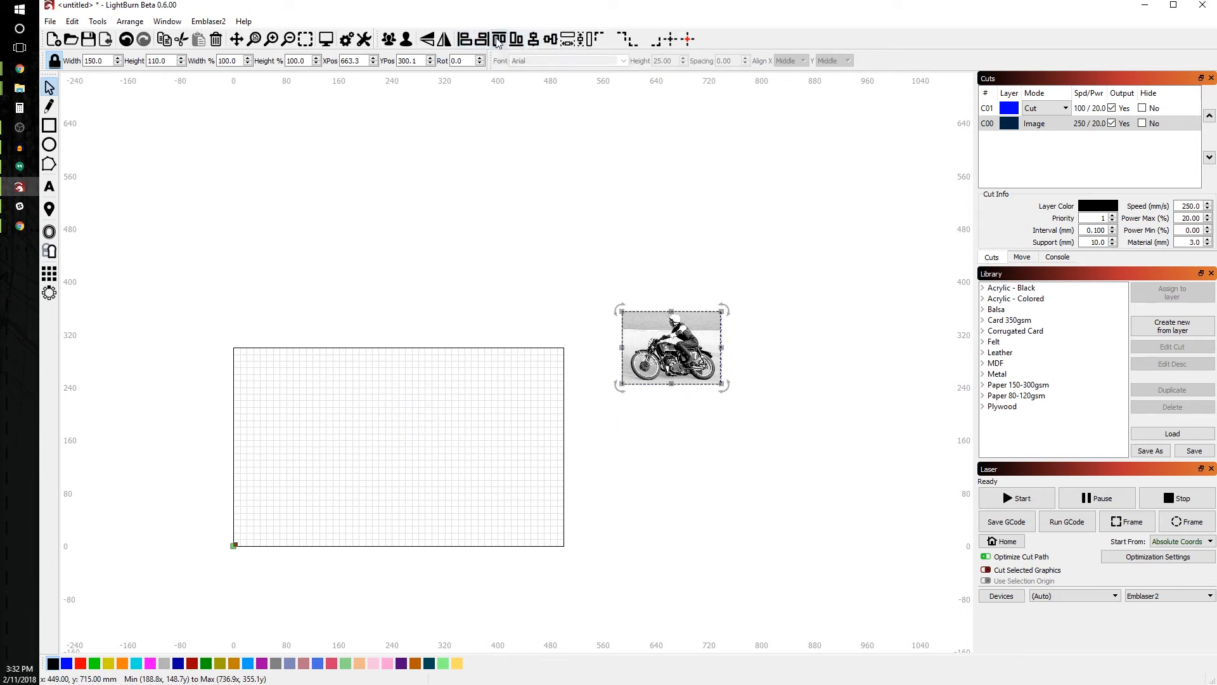
# Separate the motorcycle picture and jigsaw outline side by side above the work bed and align their top edges.
pyautogui.moveTo(680, 347); pyautogui.dragTo(644, 328)
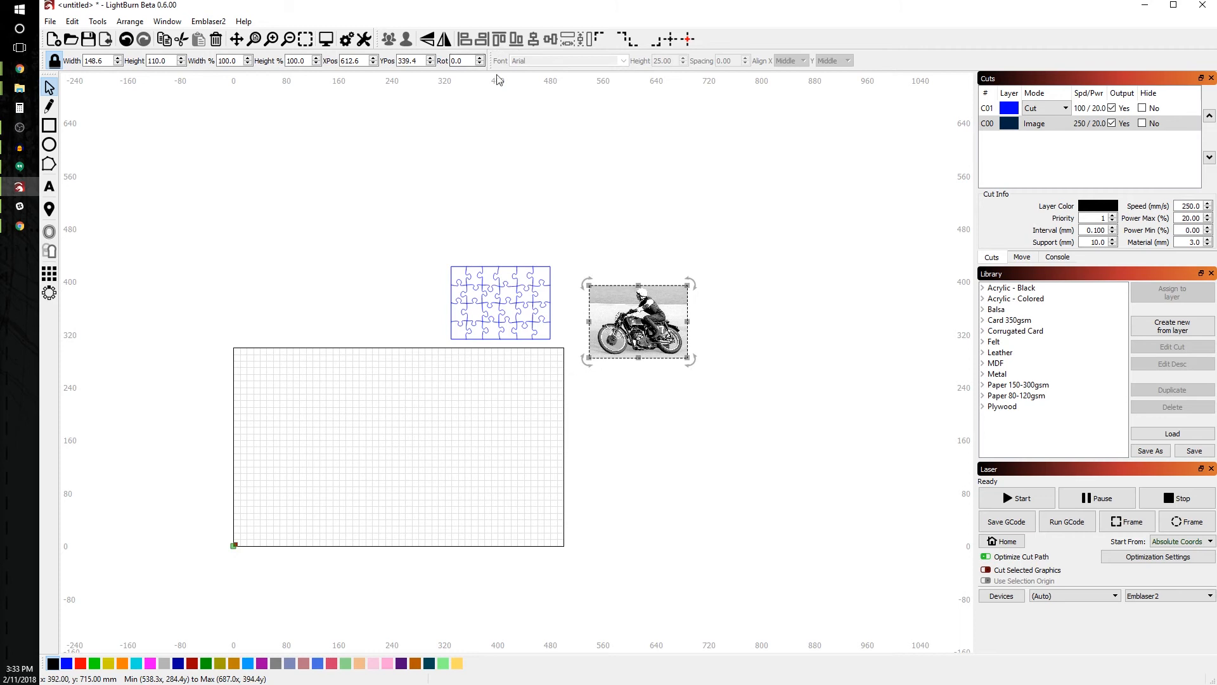
pyautogui.moveTo(730, 379); pyautogui.dragTo(380, 187)
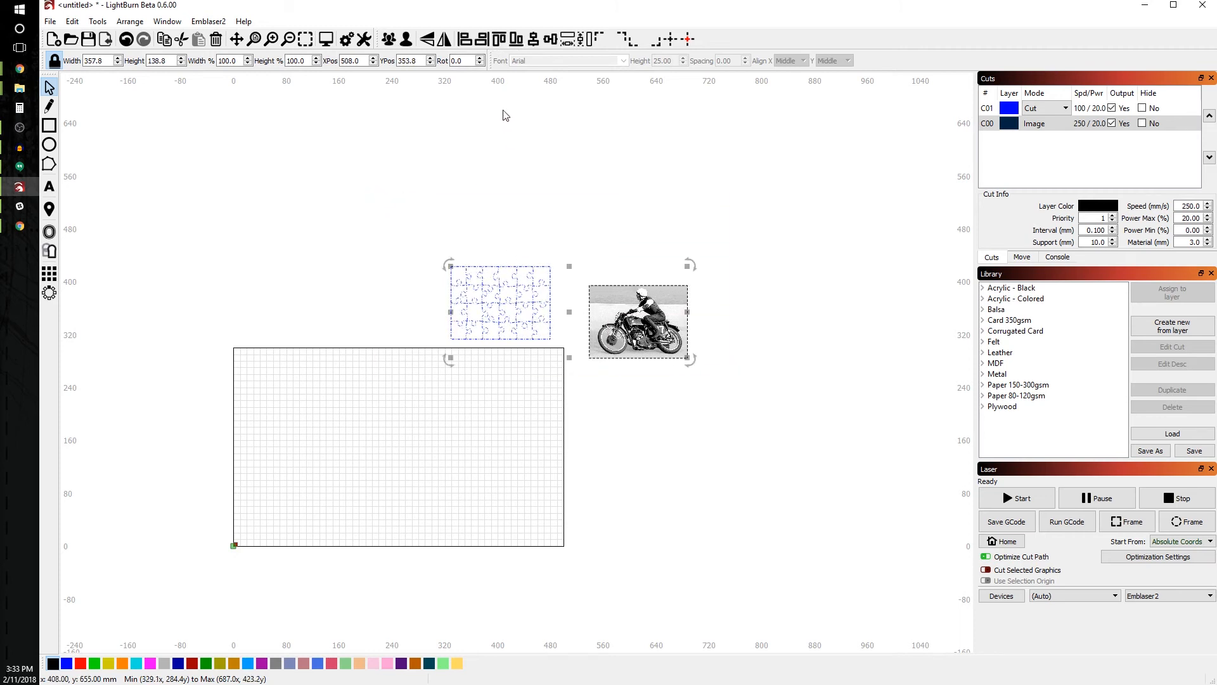
pyautogui.click(499, 39)
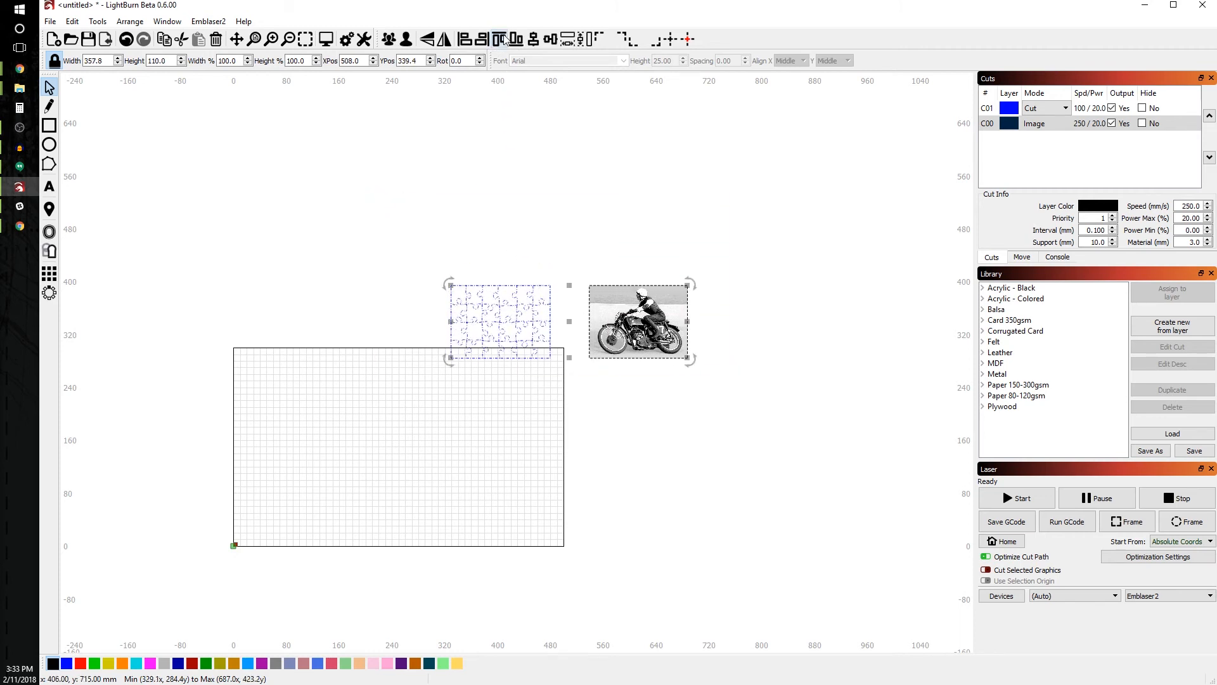
pyautogui.click(583, 176)
pyautogui.moveTo(413, 223); pyautogui.dragTo(739, 397)
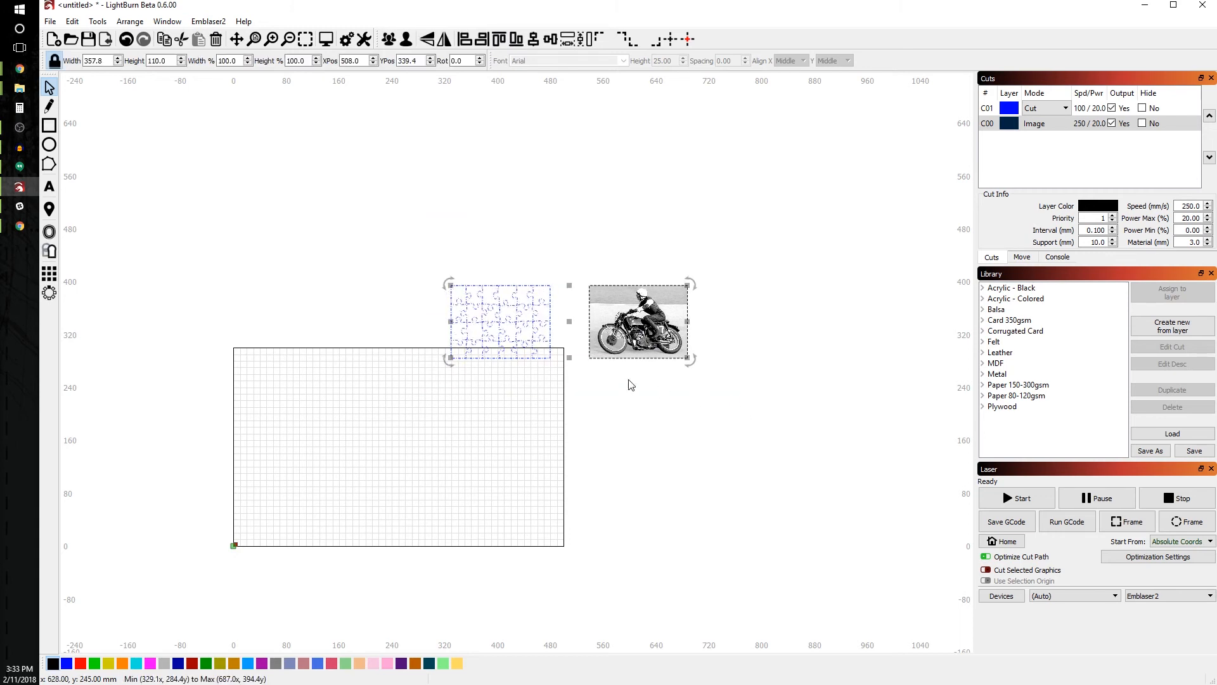
# Move the motorcycle picture above the jigsaw outline and align both on a common vertical centre line.
pyautogui.click(559, 241)
pyautogui.click(678, 338)
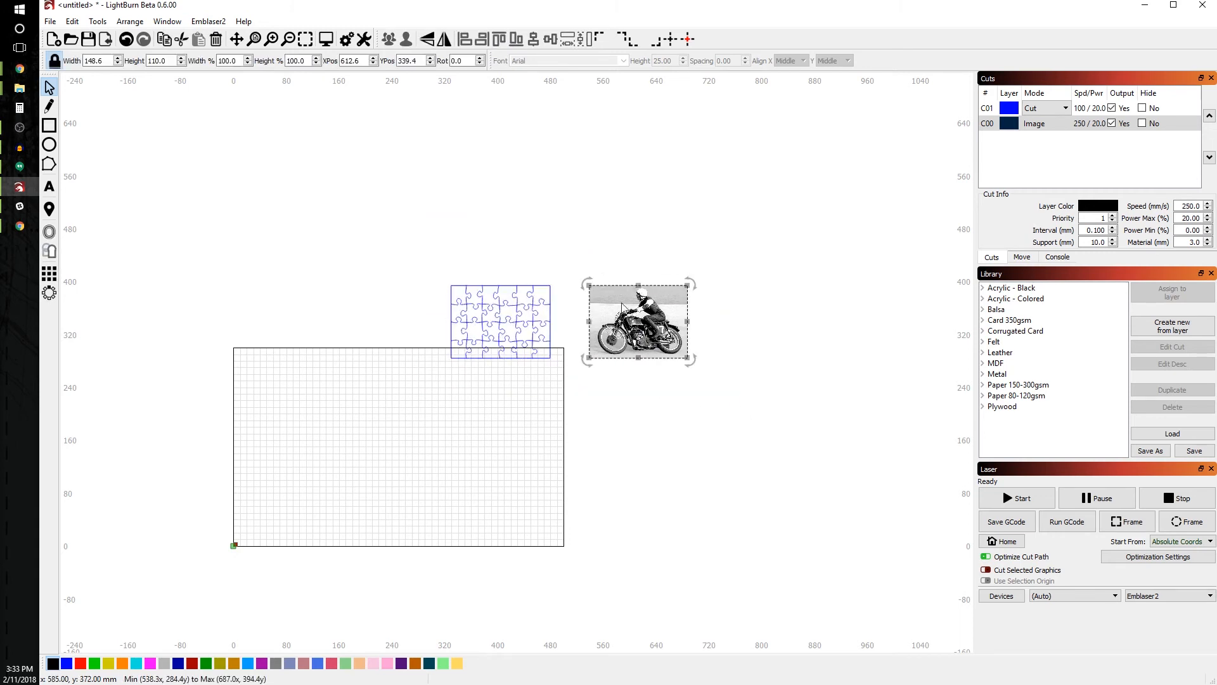
pyautogui.moveTo(641, 322); pyautogui.dragTo(630, 208)
pyautogui.click(715, 412)
pyautogui.moveTo(732, 407); pyautogui.dragTo(396, 147)
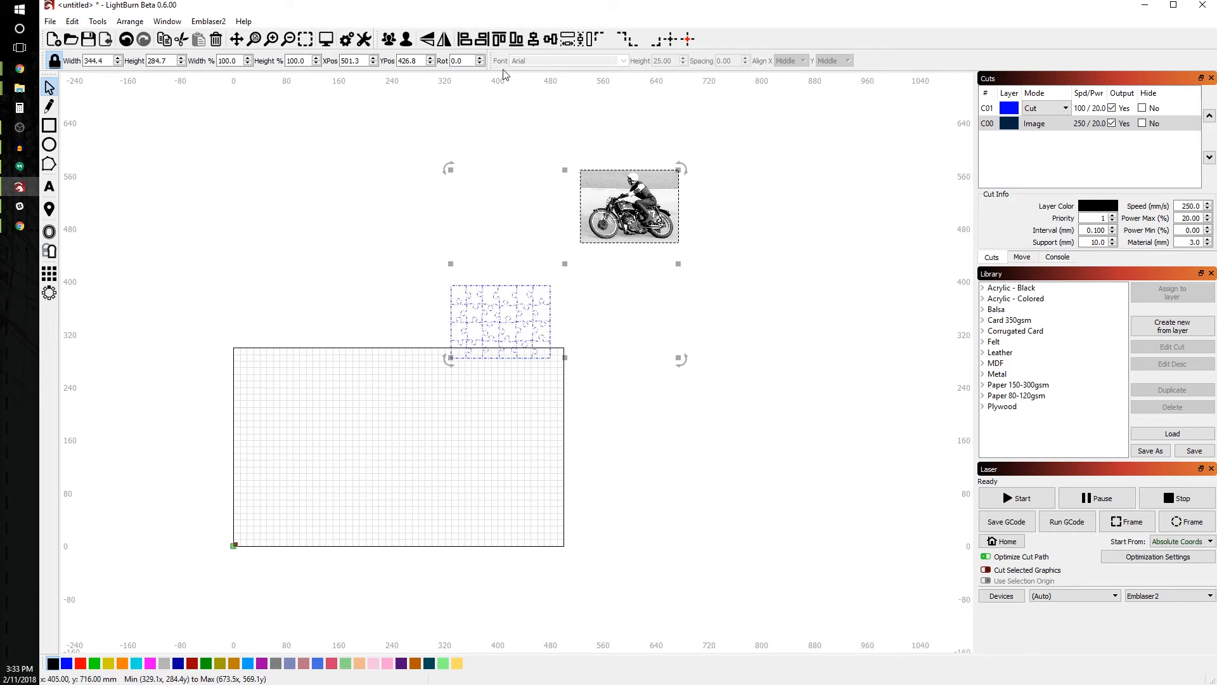
pyautogui.click(535, 41)
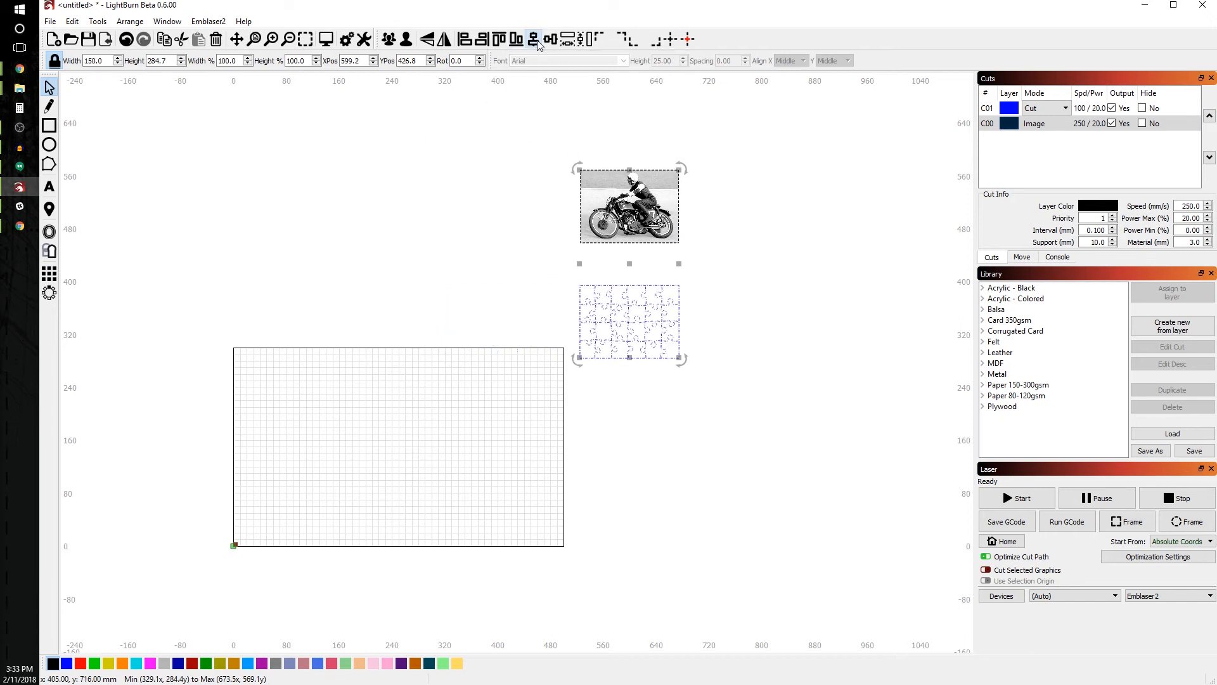
# Centre the jigsaw outline and motorcycle picture on each other, then move both into the work bed's lower-left origin corner.
pyautogui.click(550, 42)
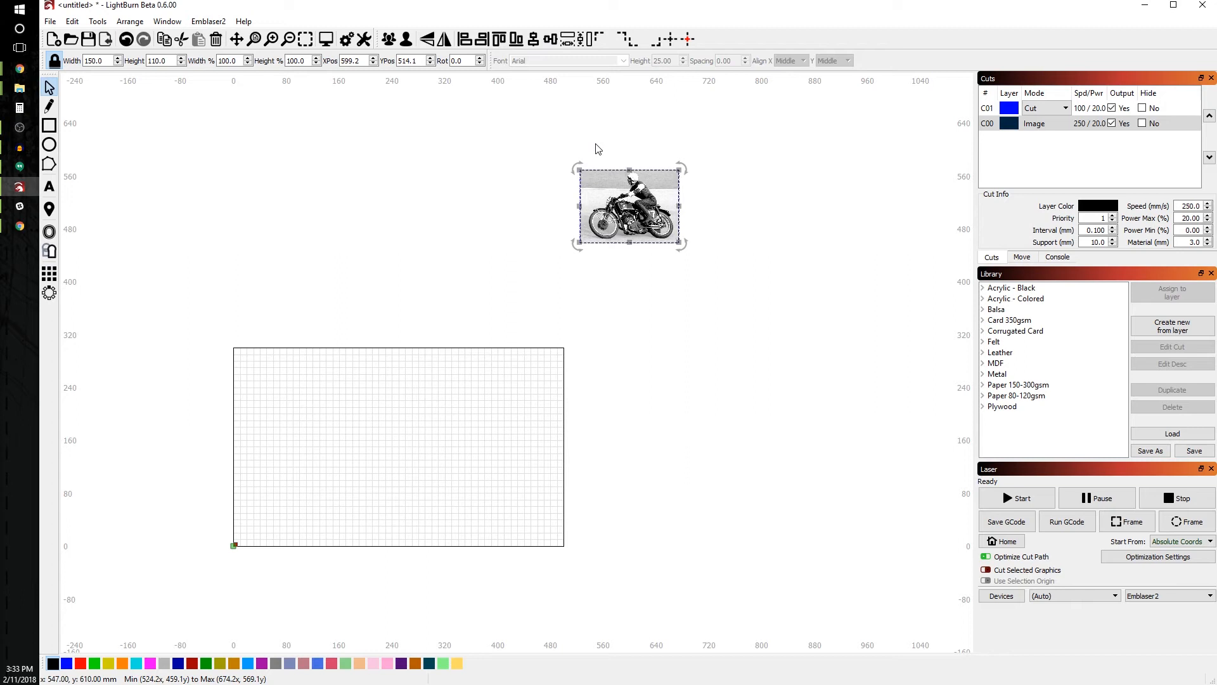
pyautogui.moveTo(629, 205); pyautogui.dragTo(391, 454)
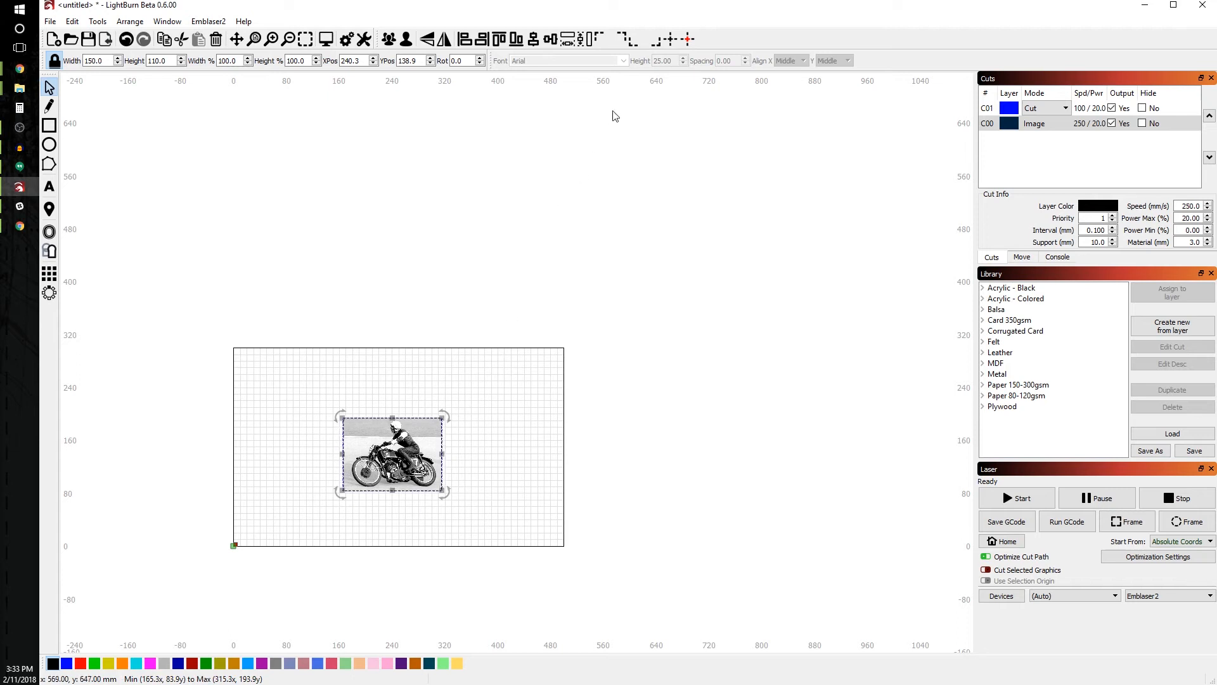
pyautogui.click(630, 42)
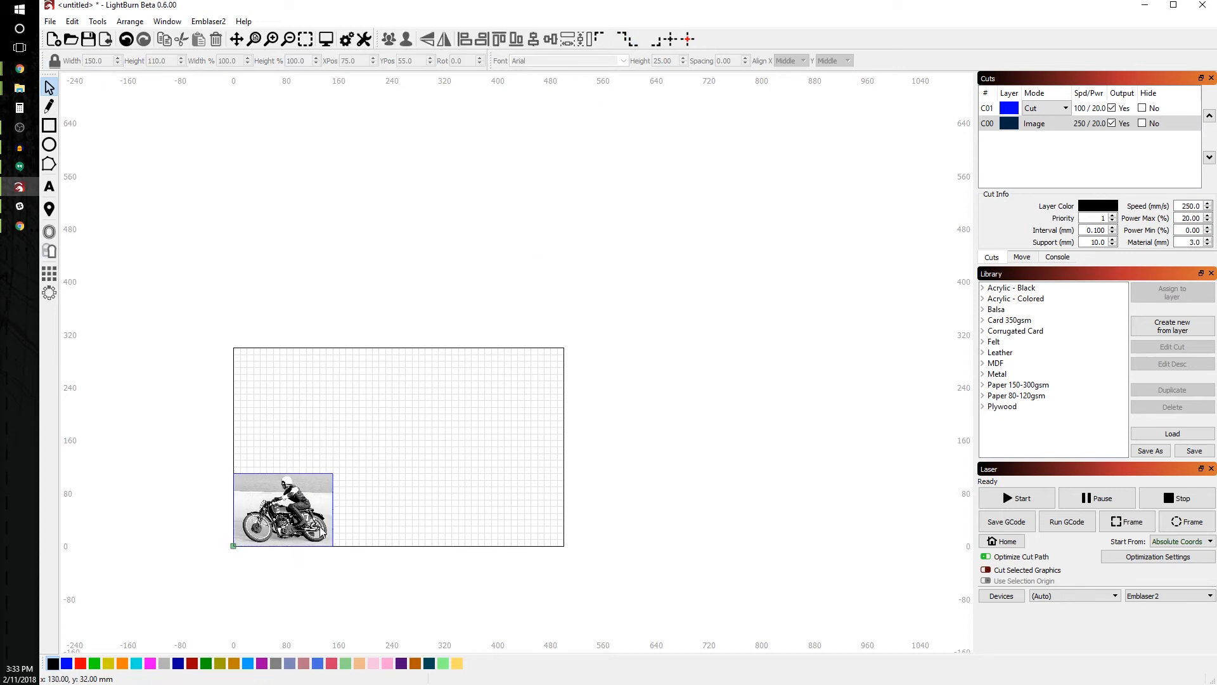
# Assign the 3.00mm Plywood Cut preset from the material library to the blue jigsaw layer C01.
pyautogui.scroll(2, 237, 563)
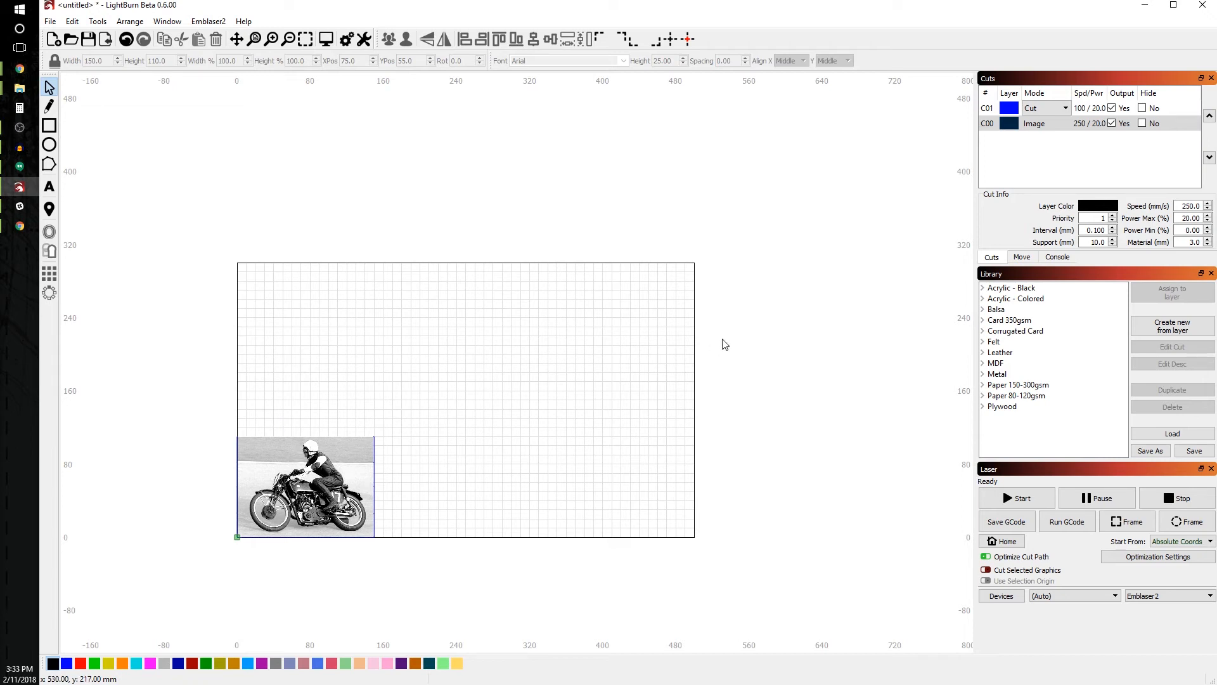
pyautogui.click(986, 120)
pyautogui.click(984, 407)
pyautogui.click(989, 428)
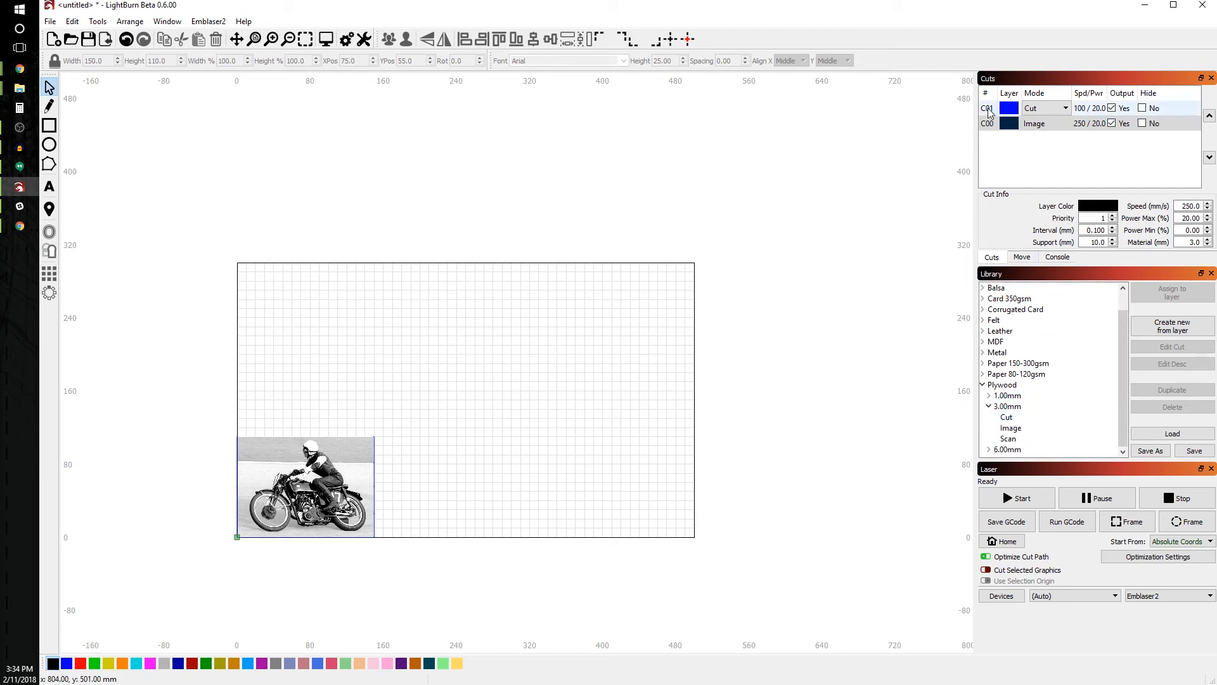
pyautogui.click(988, 111)
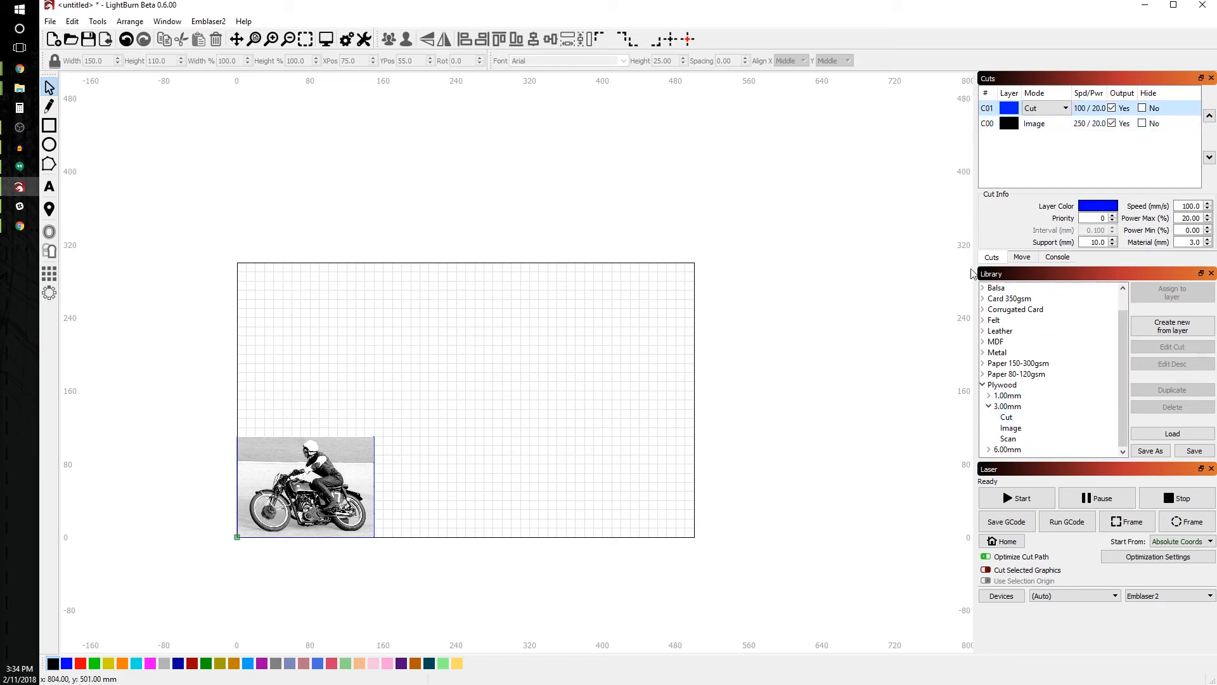
pyautogui.click(1009, 418)
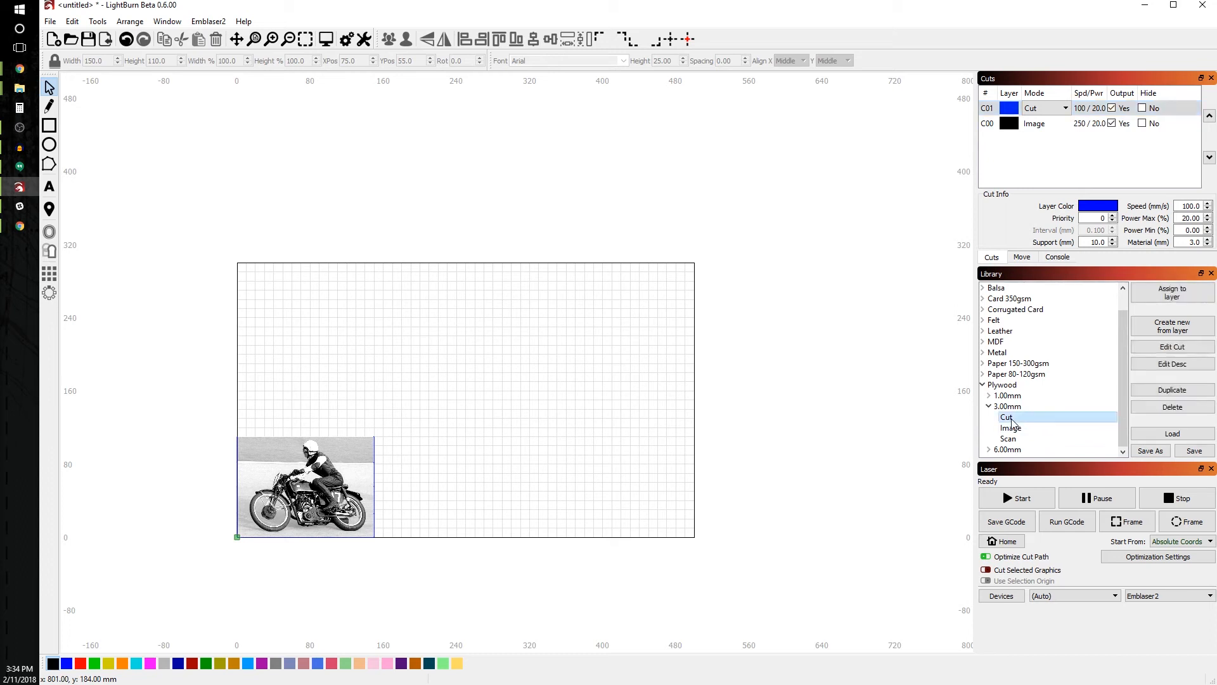
pyautogui.click(1171, 296)
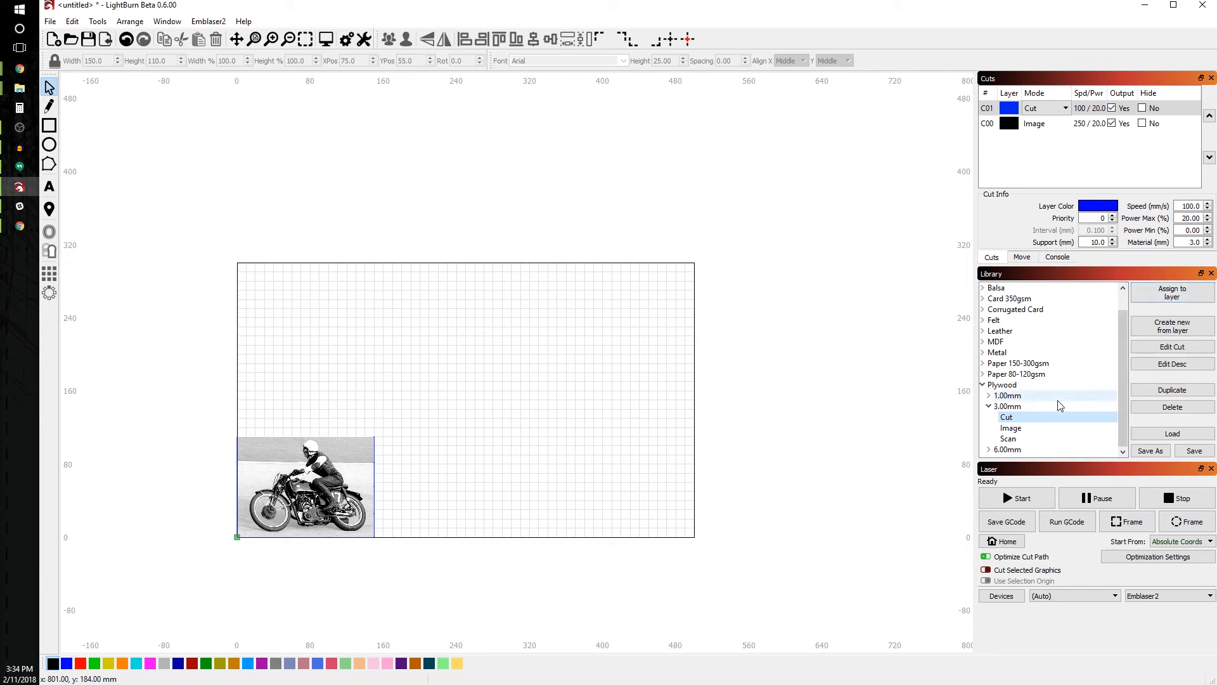
pyautogui.click(1171, 295)
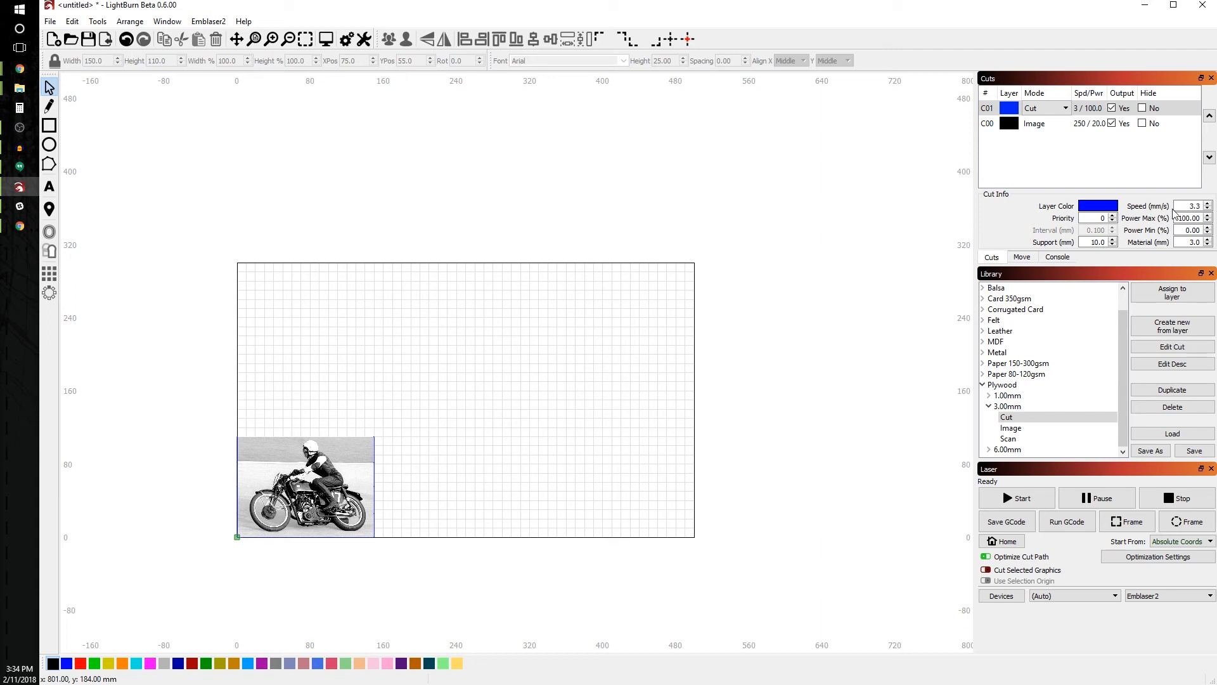
# Assign the 3.00mm Plywood Image preset from the material library to the motorcycle picture's layer C00.
pyautogui.click(992, 124)
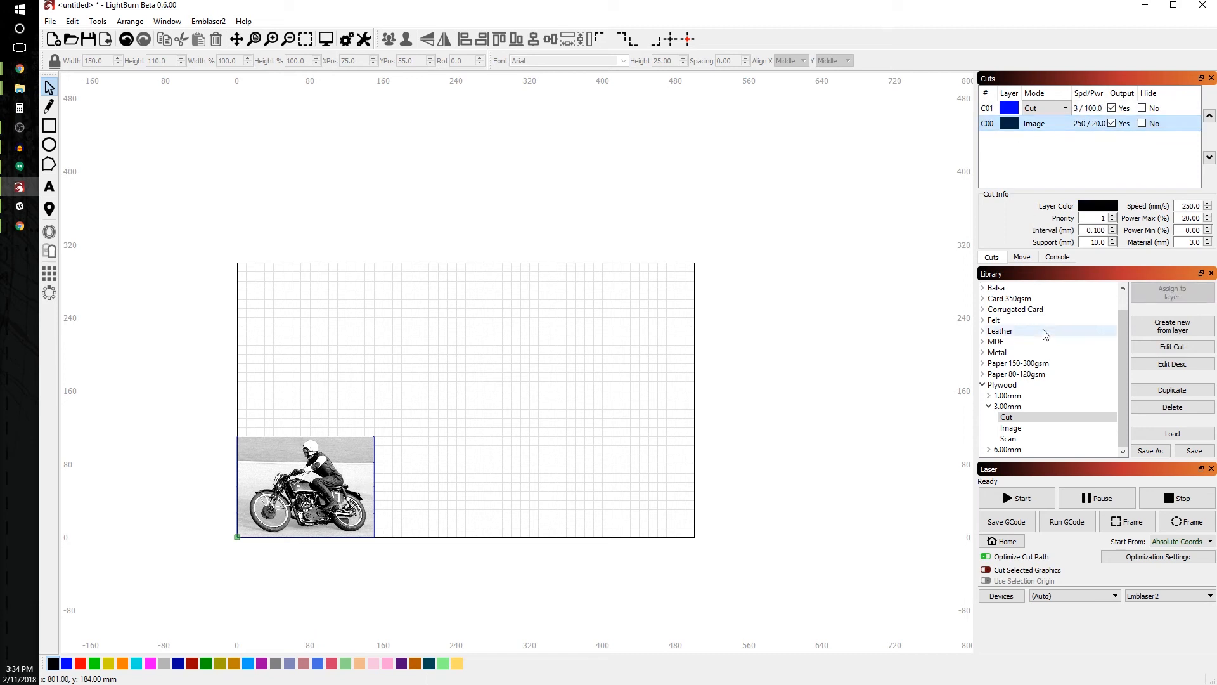
pyautogui.click(1017, 429)
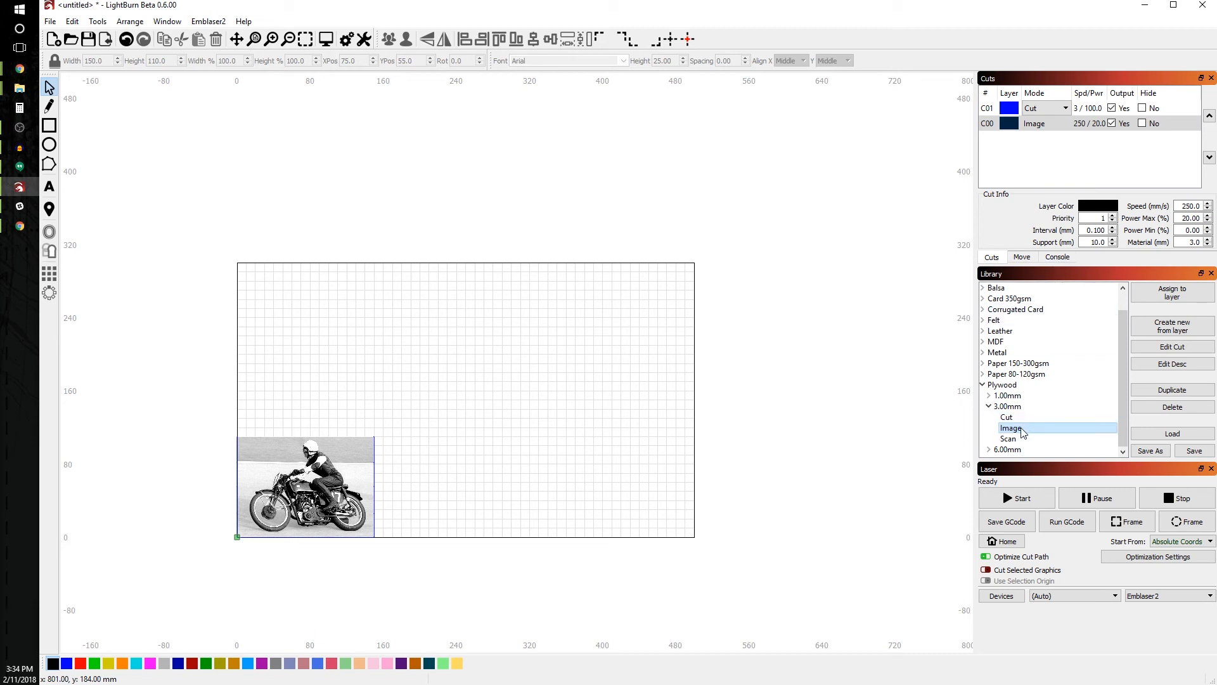
pyautogui.click(1160, 296)
# Move the image layer C00 above the cut layer C01 in the cut order.
pyautogui.click(998, 115)
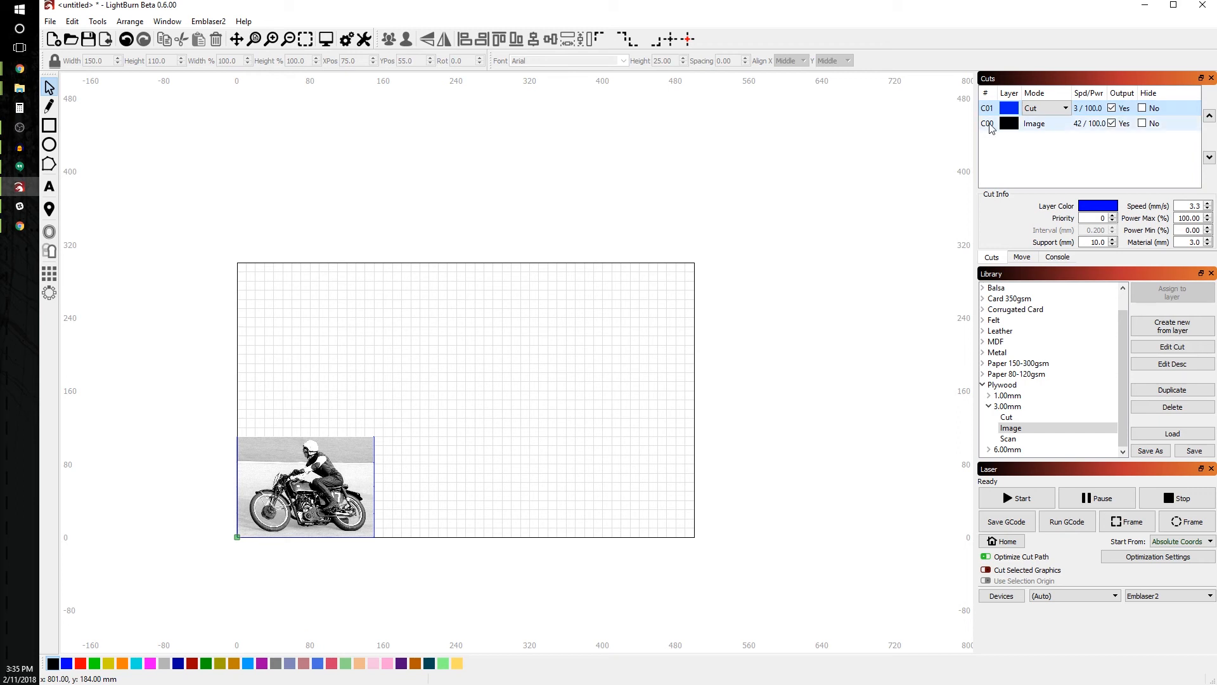
pyautogui.click(993, 125)
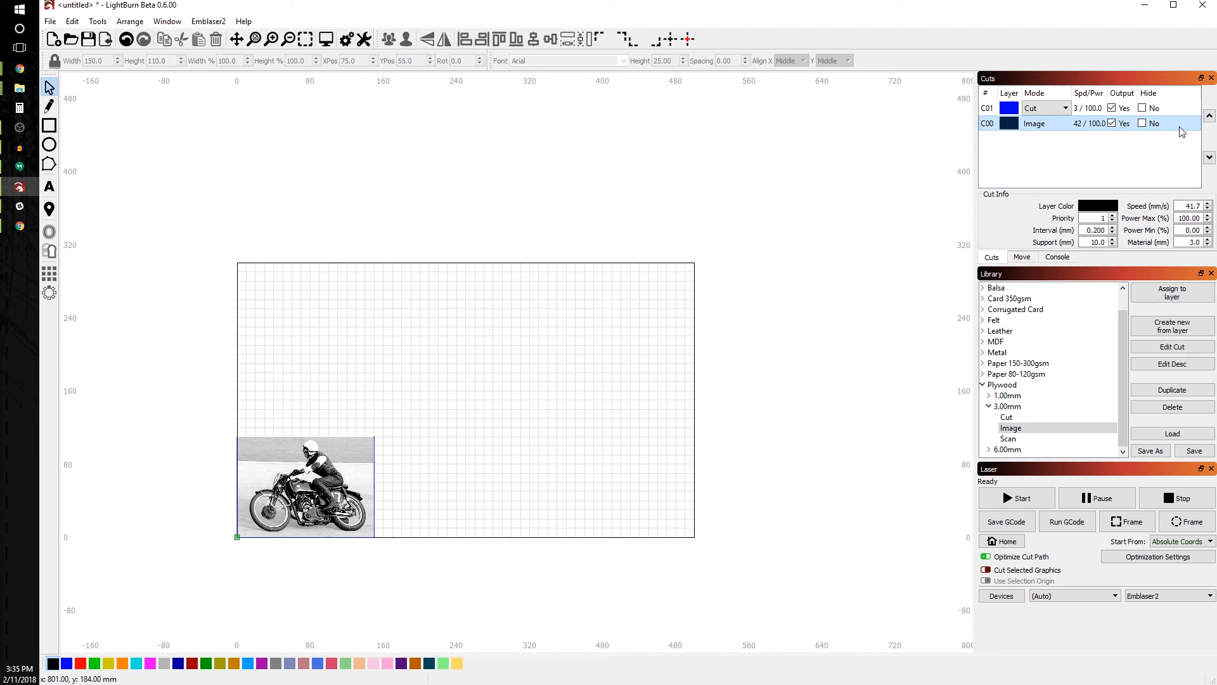
pyautogui.click(1209, 117)
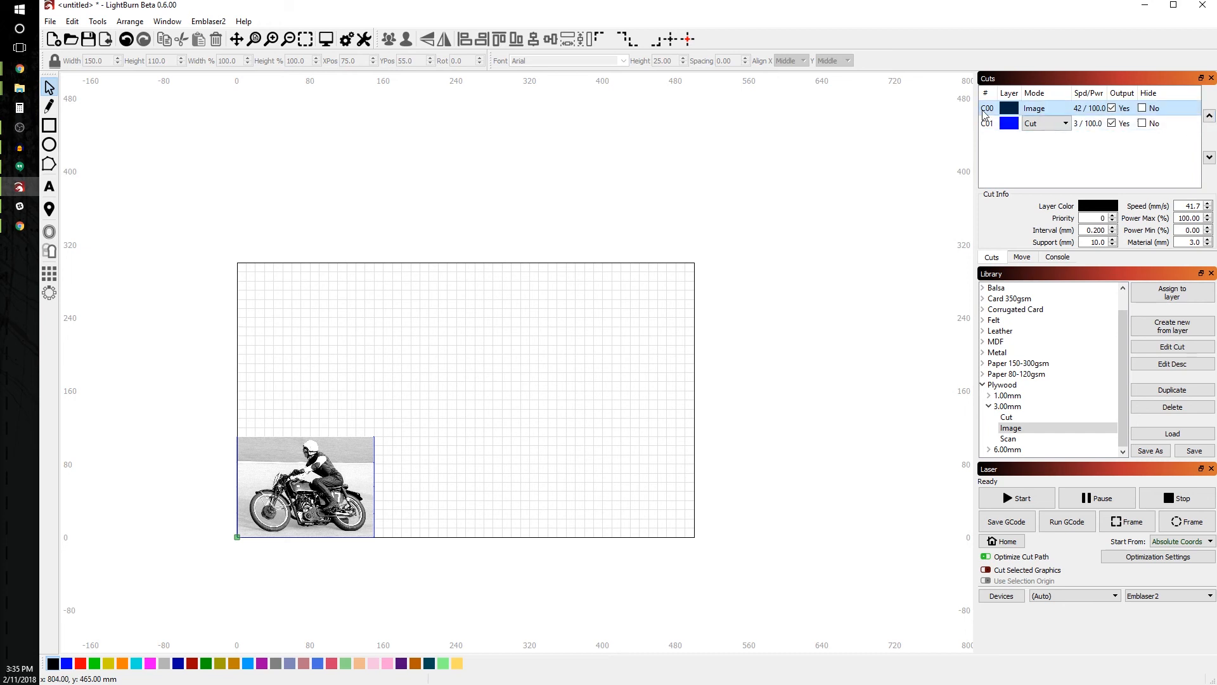